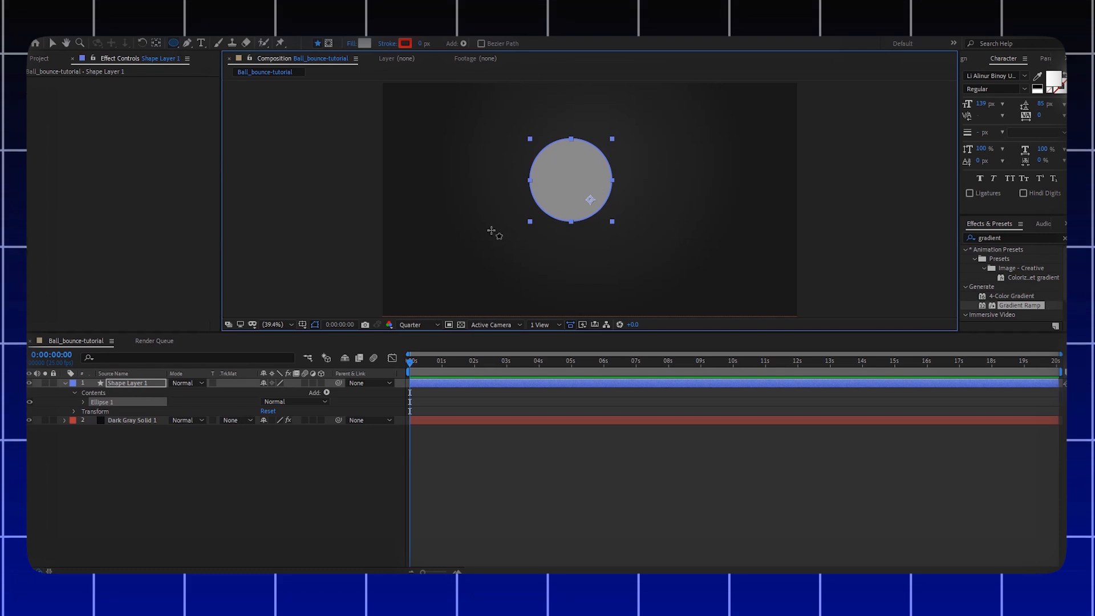
Step: Keep the circle's stroke colour at red FF0000 and set its fill colour to turquoise 00FFDE
left_click(405, 44)
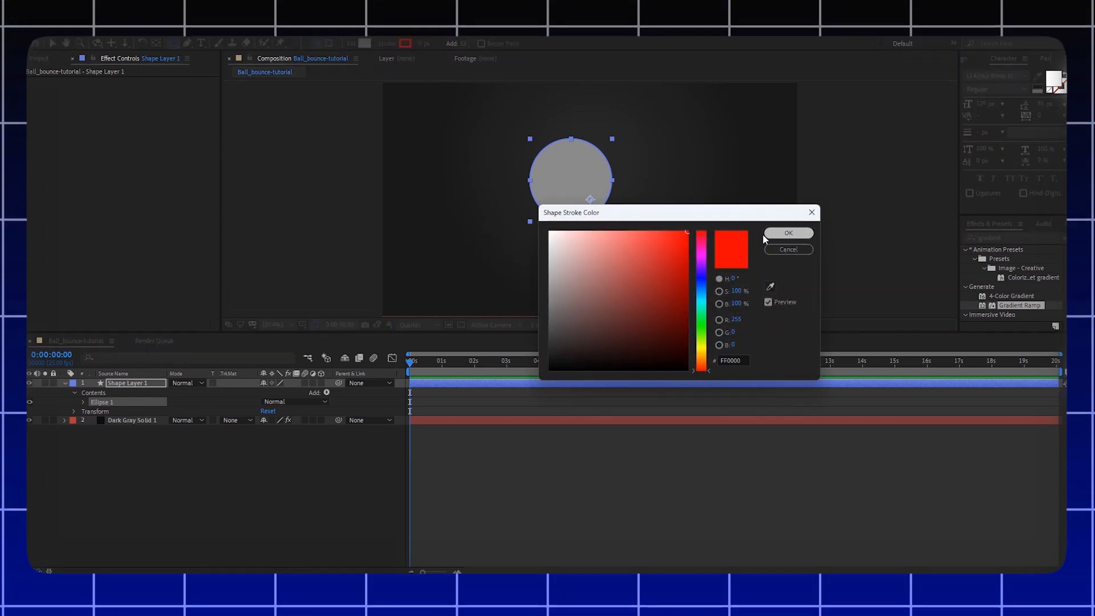
left_click(789, 240)
left_click(364, 44)
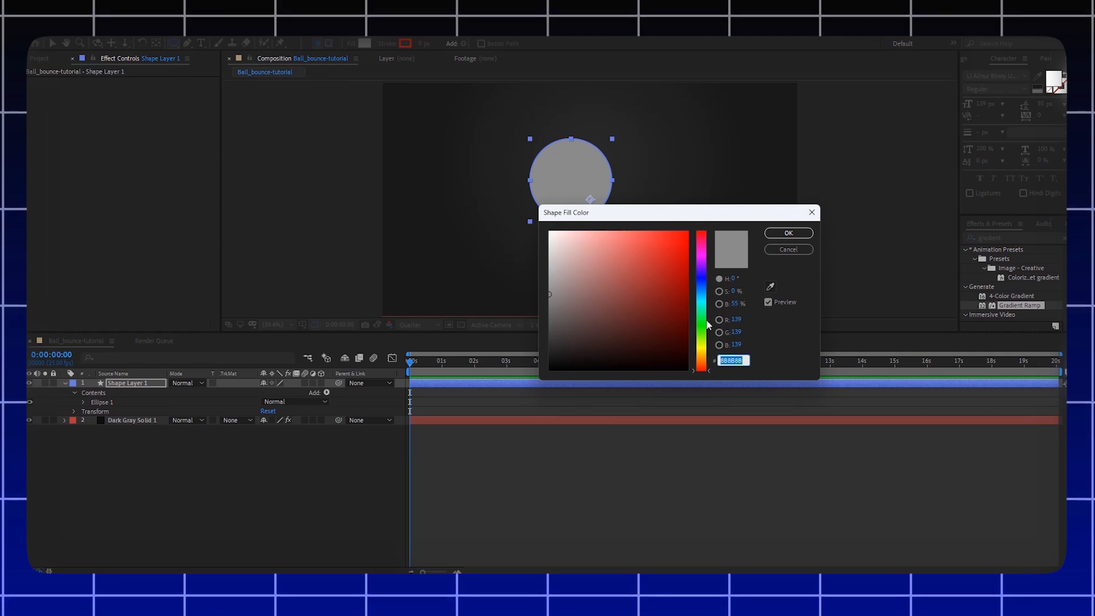
left_click_drag(706, 320, 706, 310)
left_click(681, 254)
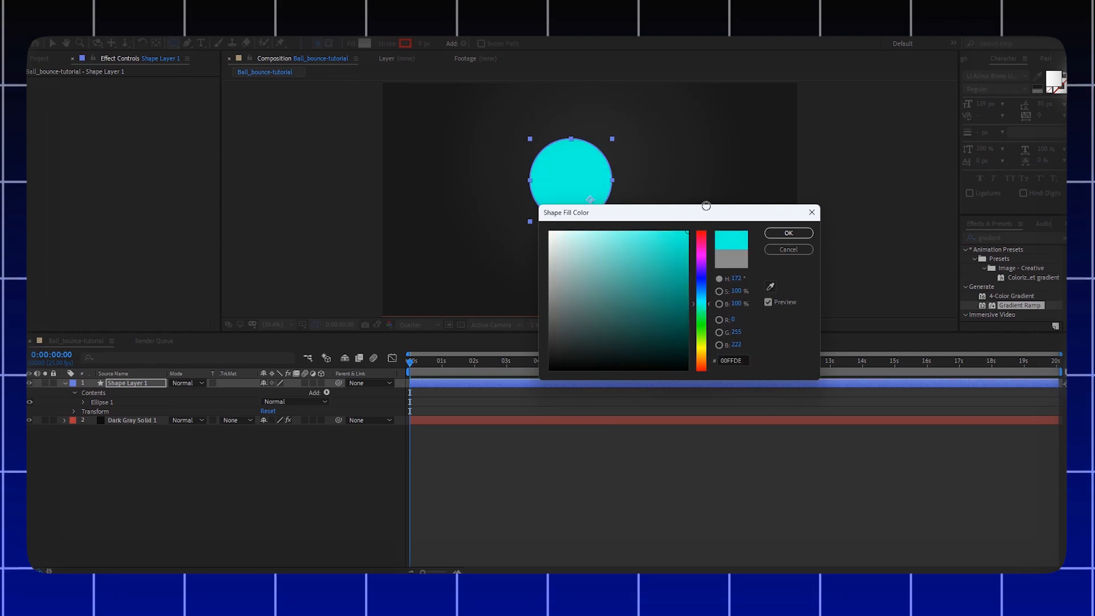
left_click(788, 232)
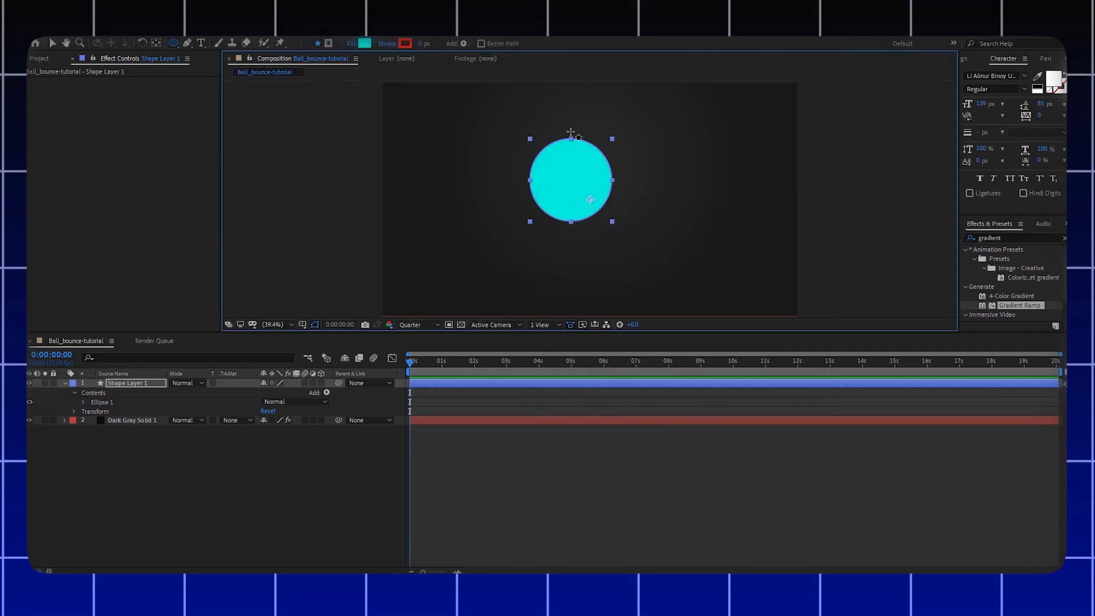
Step: Move the circle layer's anchor point to the bottom centre of the circle with the Pan Behind tool
left_click(57, 44)
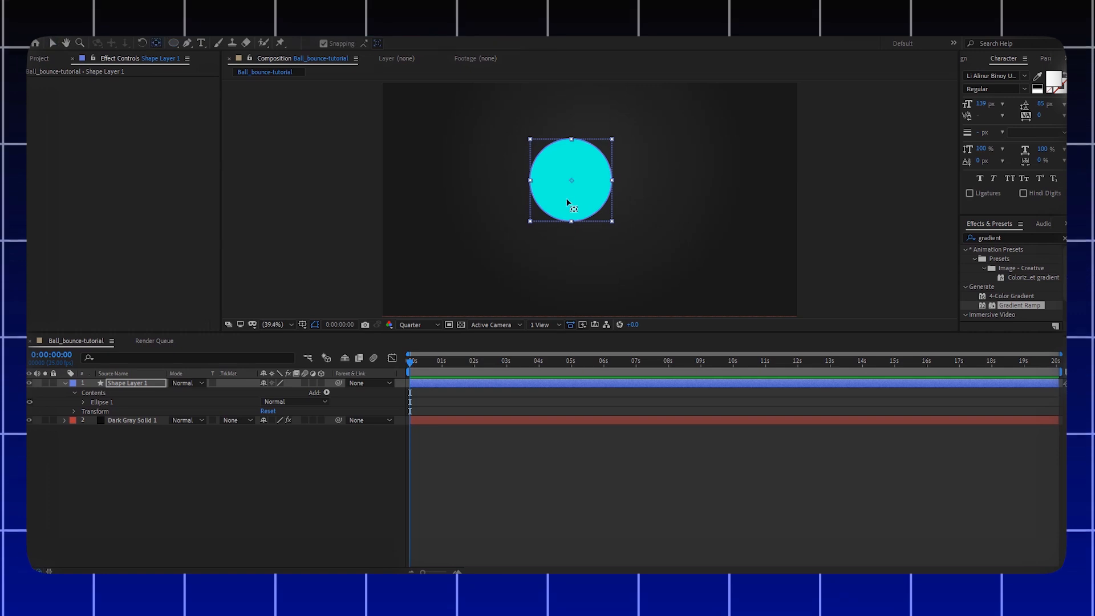
left_click(576, 216)
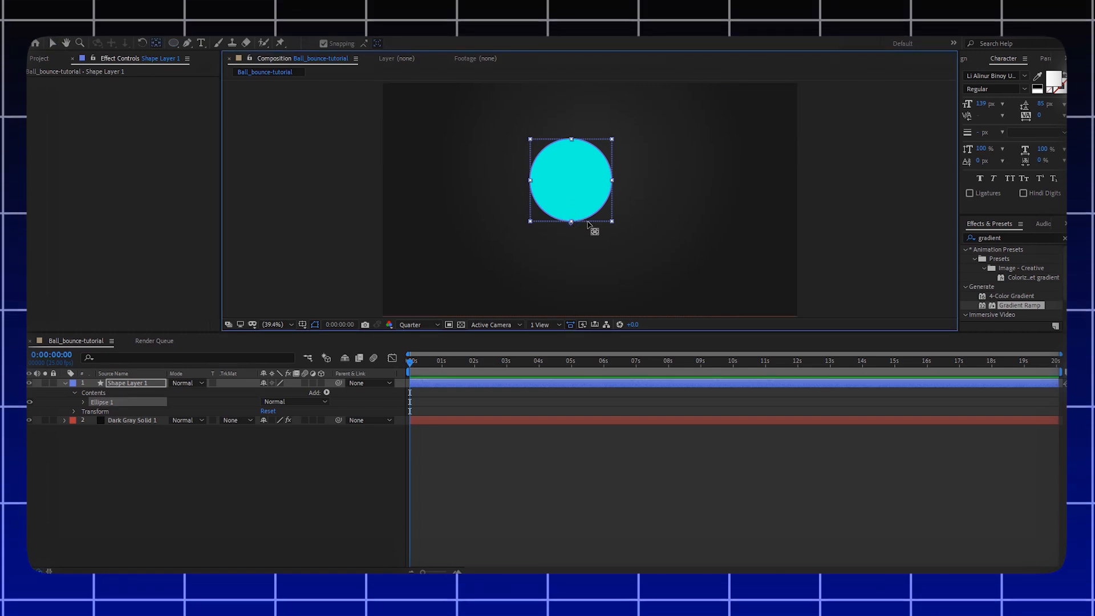
key("ctrl+z")
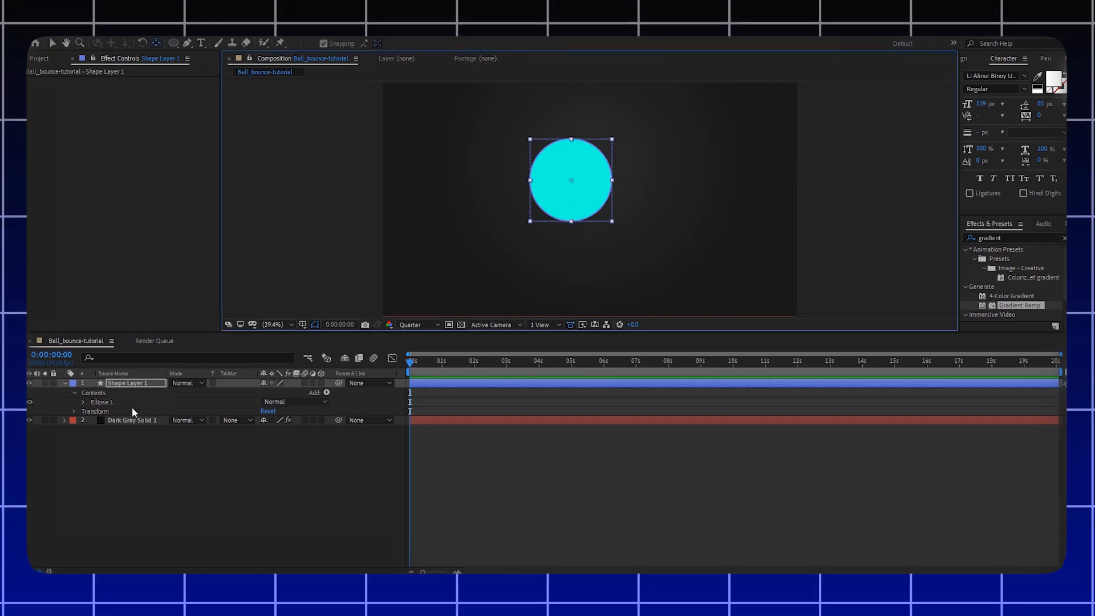
left_click(73, 411)
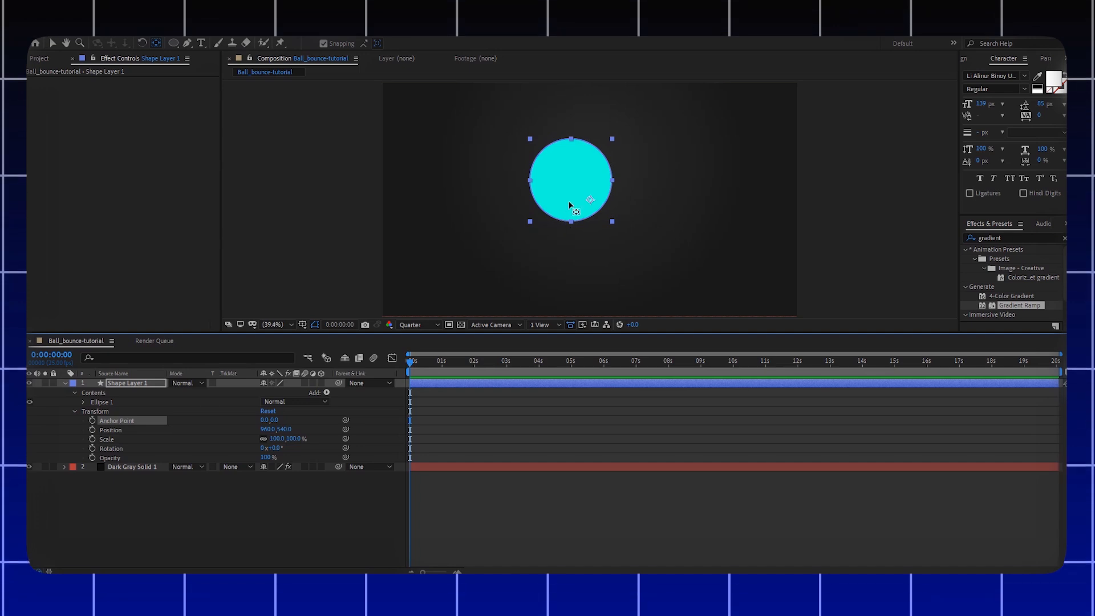
mouse_move(591, 202)
left_mouse_down()
mouse_move(576, 233)
mouse_move(572, 224)
mouse_move(610, 222)
left_mouse_up()
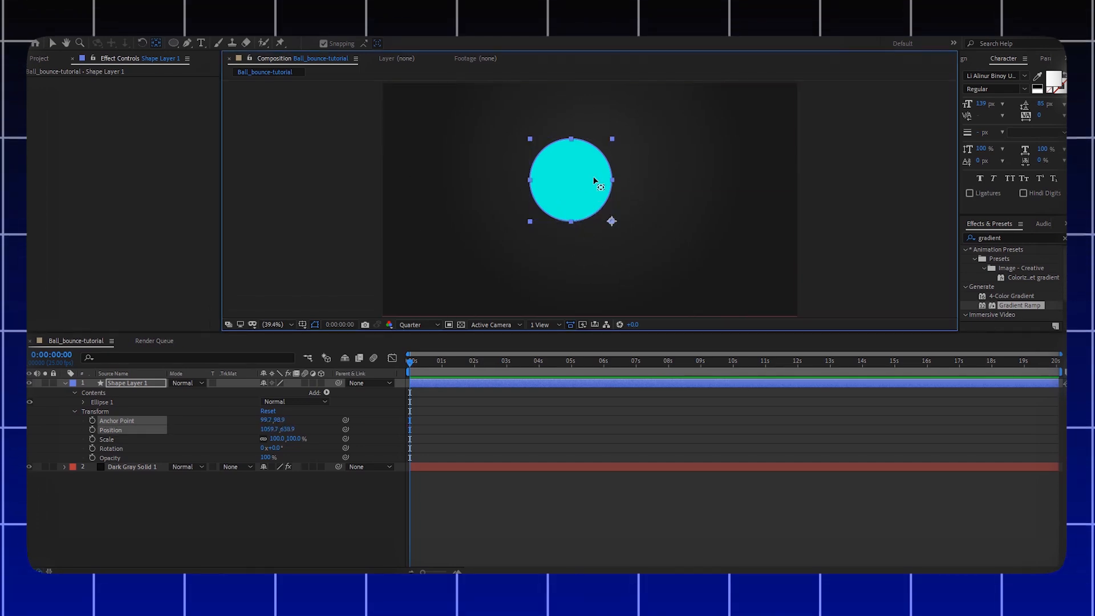
left_click_drag(574, 225, 570, 227)
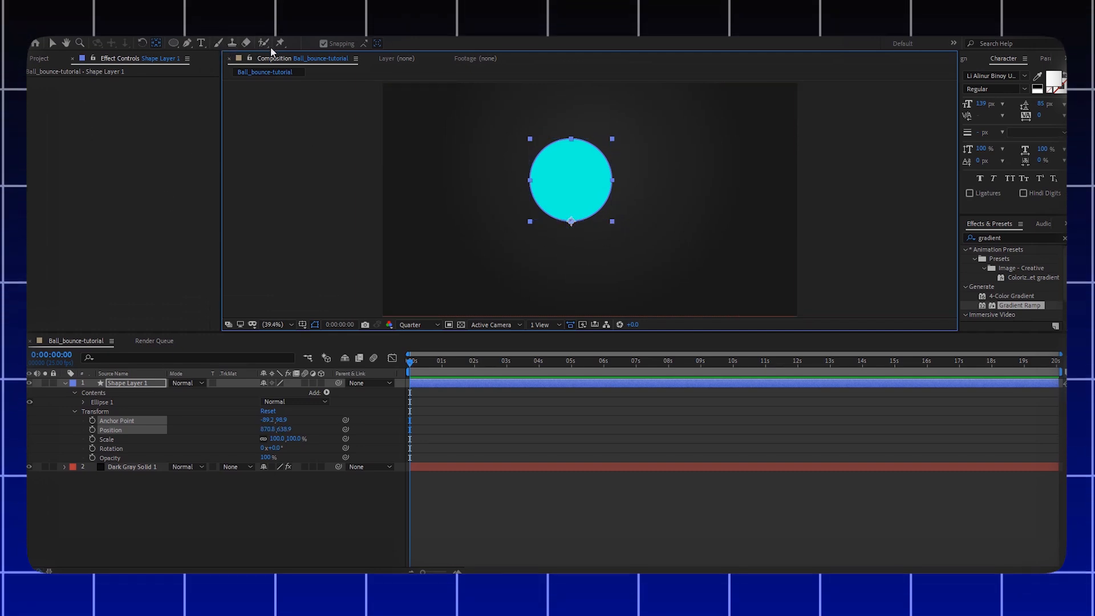
Step: Draw a closed, slim curved highlight near the circle's upper-right edge with the Pen tool
left_click(187, 43)
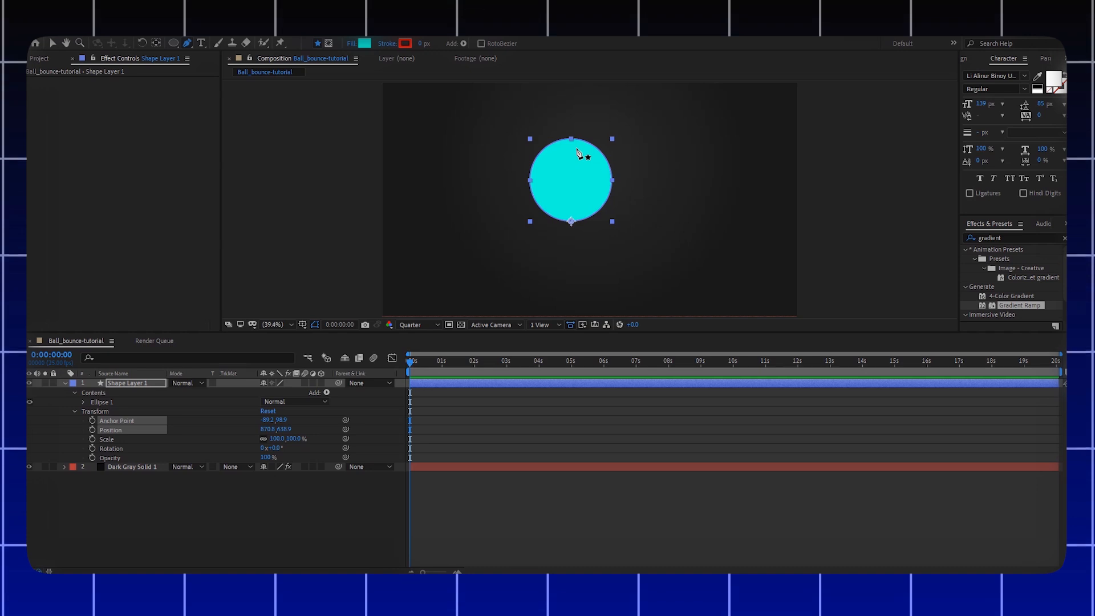
scroll(599, 163, "up", 3)
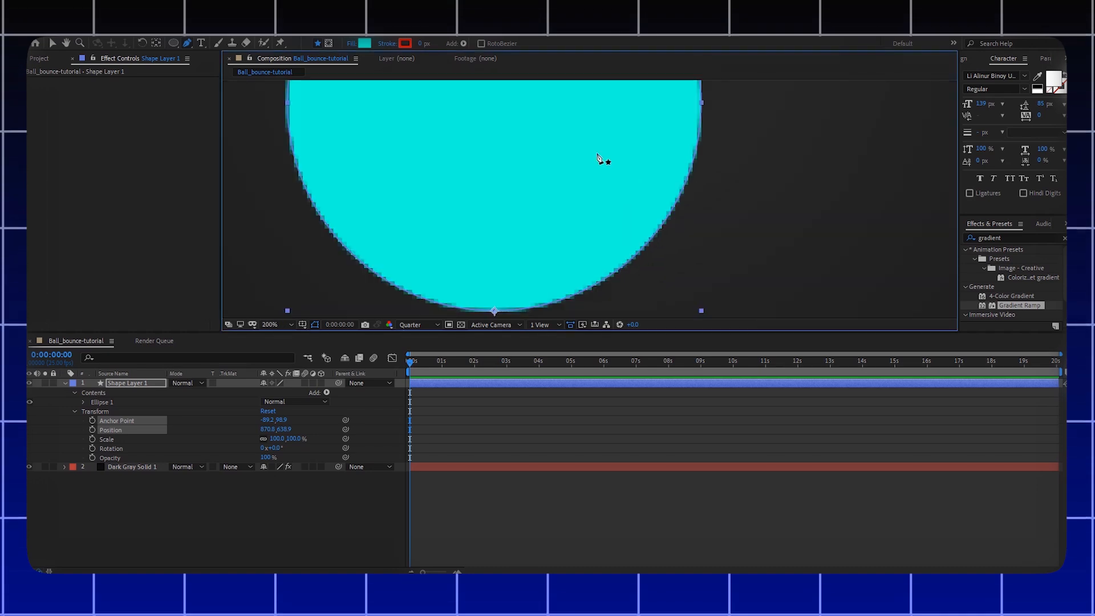
key("space")
left_click_drag(603, 162, 606, 319)
left_click(566, 117)
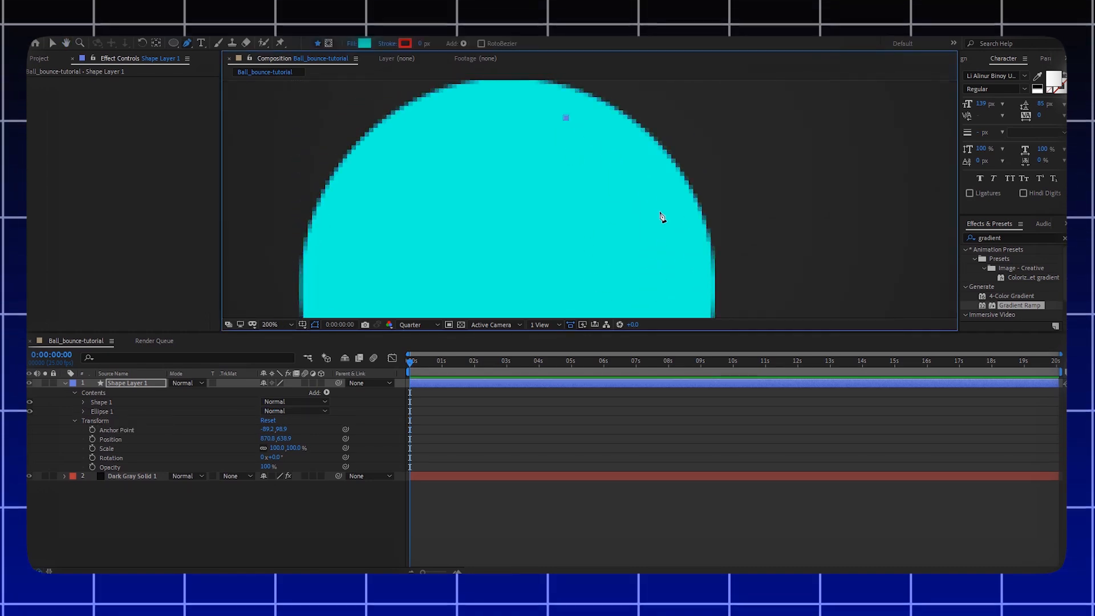
left_click_drag(660, 211, 656, 245)
left_click_drag(566, 136, 556, 117)
left_click(566, 118)
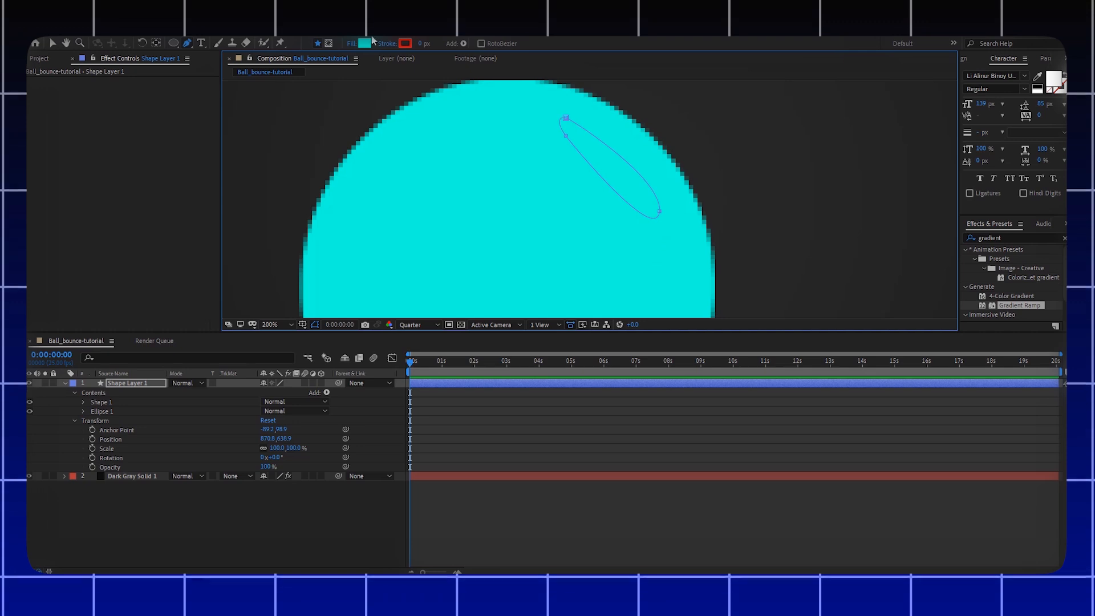
Step: Fill the highlight with white and lower its fill opacity so that it is slightly transparent
left_click(365, 43)
left_click(552, 233)
left_click(786, 234)
left_click(83, 403)
left_click(93, 430)
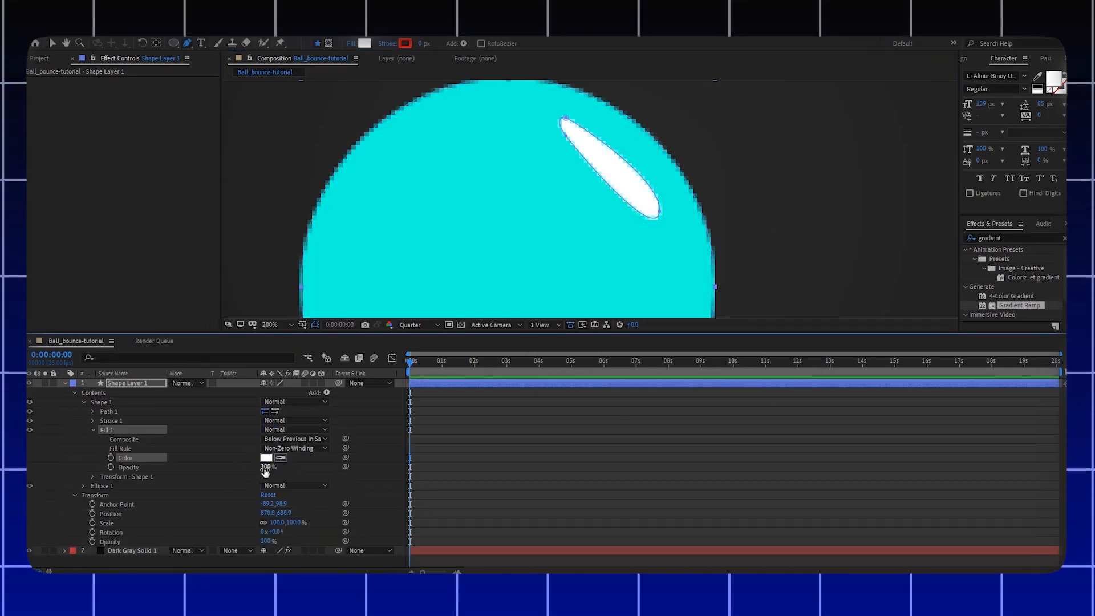
left_click_drag(265, 468, 256, 468)
left_click(212, 463)
left_click(66, 382)
Step: Draw a wide rectangle below the ball on a new shape layer and move it down to the frame's bottom edge as ground
left_click(275, 324)
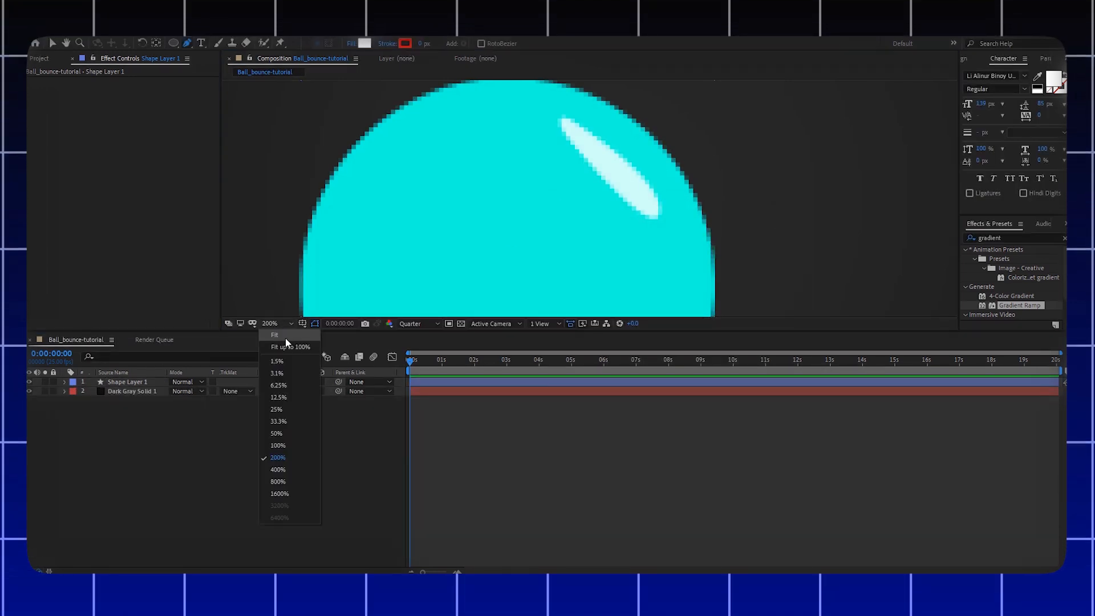
left_click(285, 337)
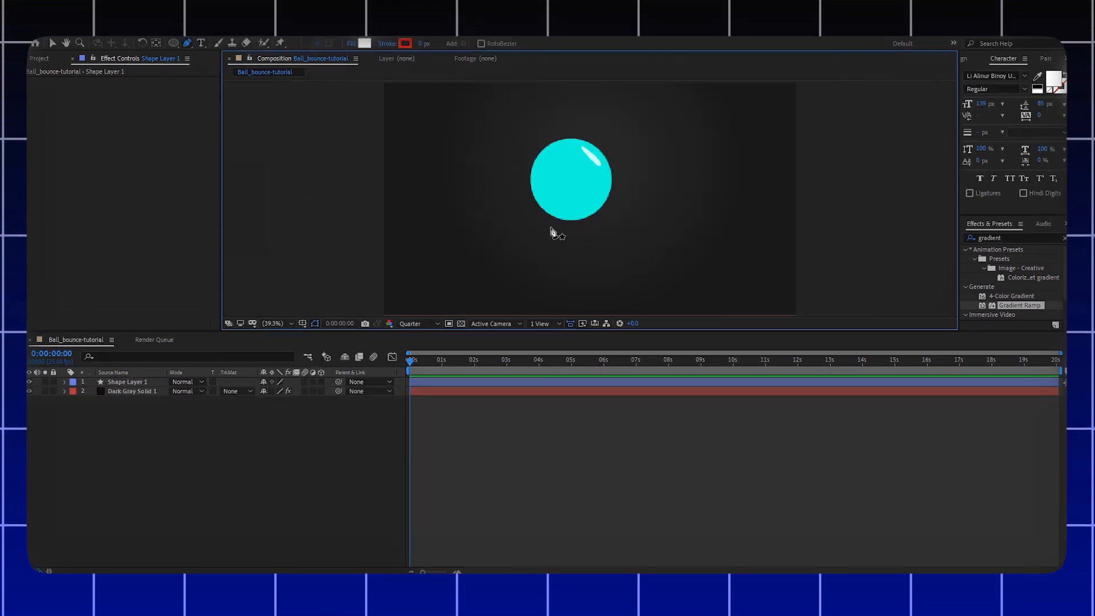
left_click(51, 44)
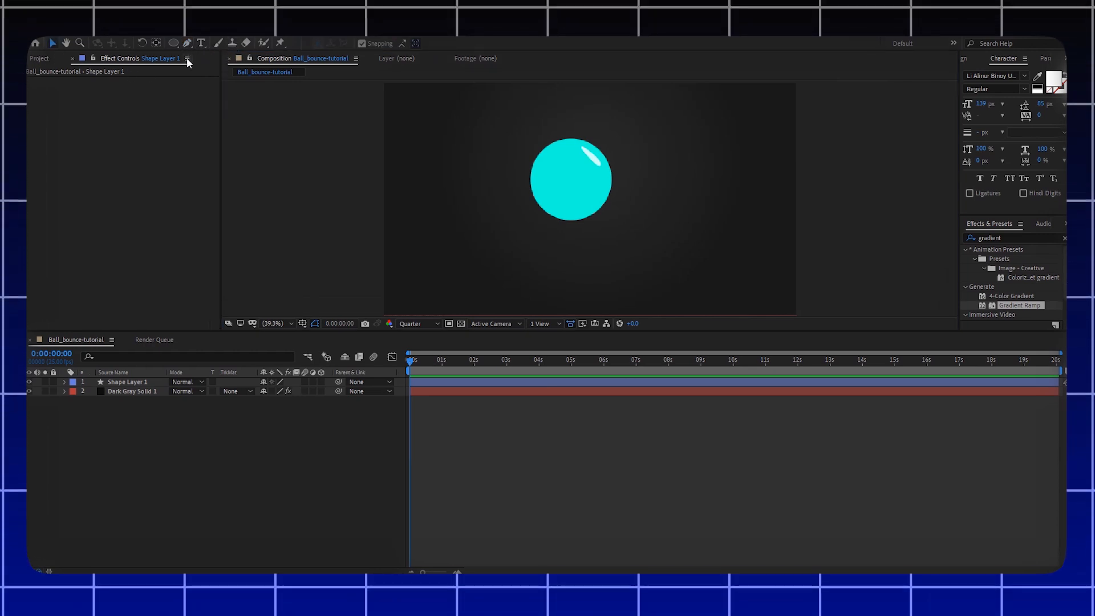
left_click(172, 45)
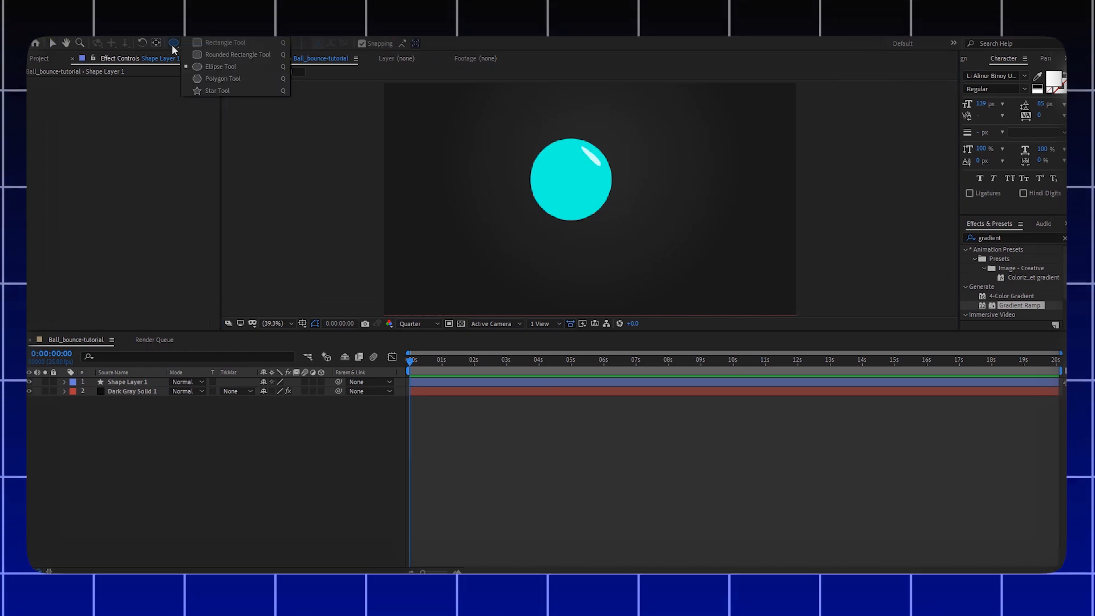
left_click(207, 43)
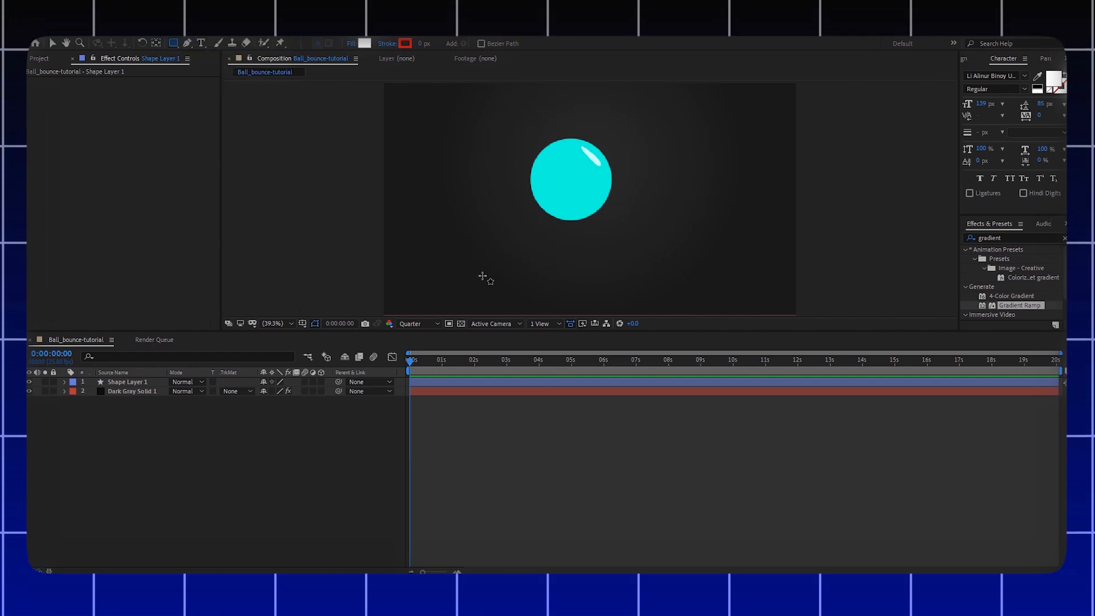
left_click_drag(473, 262, 689, 313)
key("v")
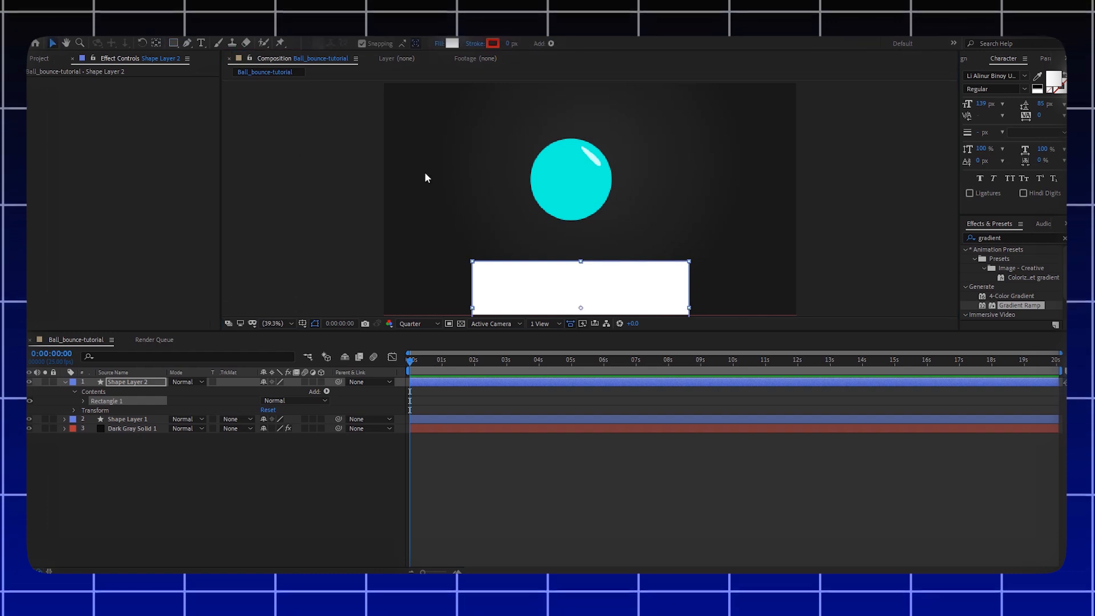
left_click_drag(599, 294, 602, 326)
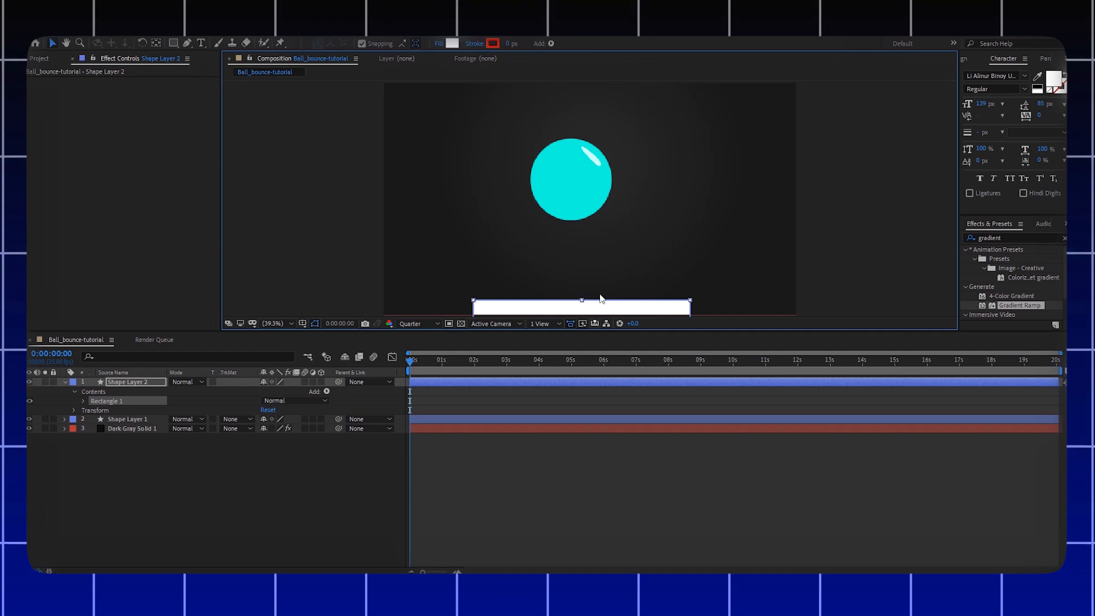
Step: Set the ground rectangle's fill colour to grey 676767 and nudge it slightly upward
left_click(452, 44)
left_click_drag(665, 320, 519, 313)
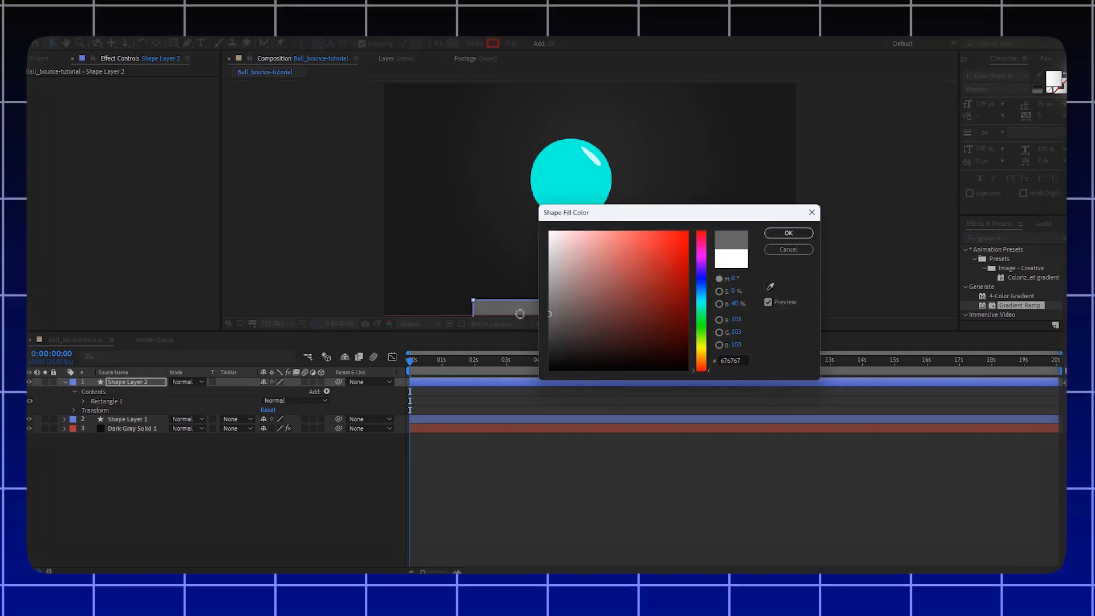
left_click(788, 233)
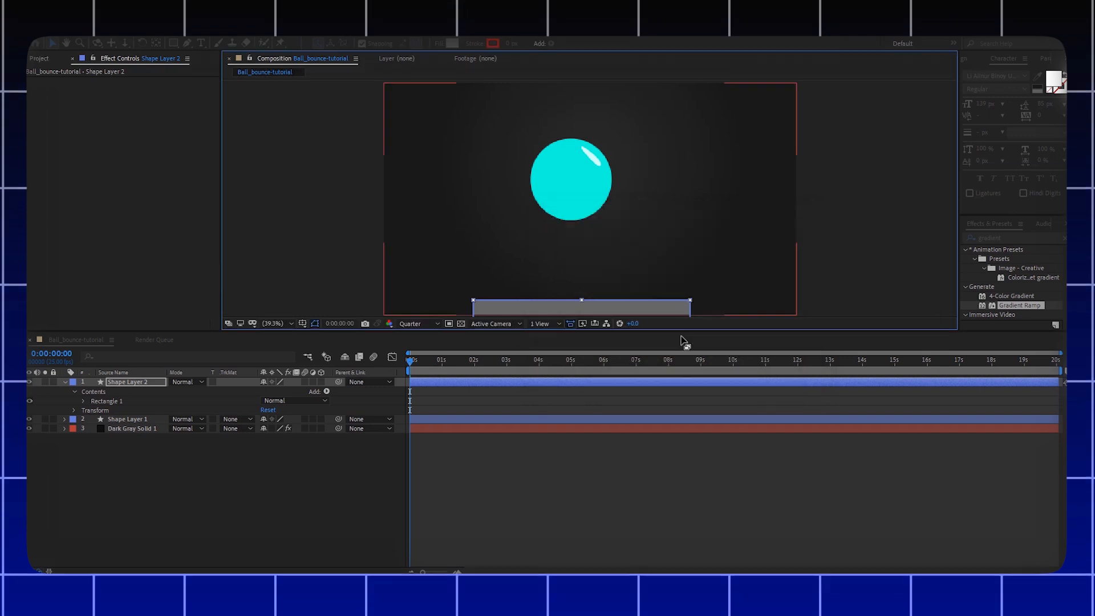
left_click(834, 236)
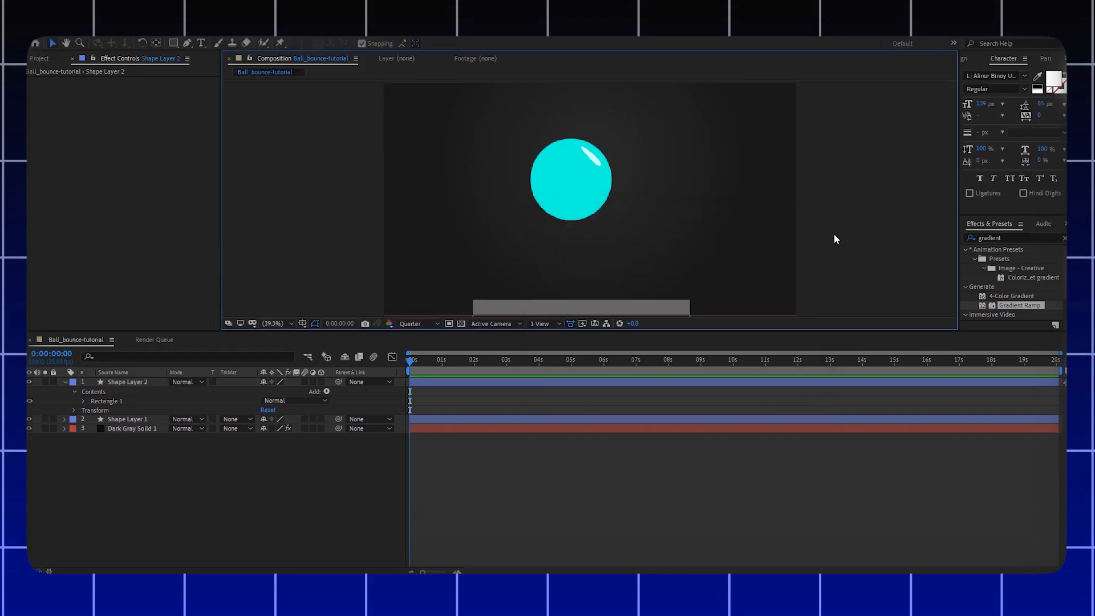
left_click(628, 308)
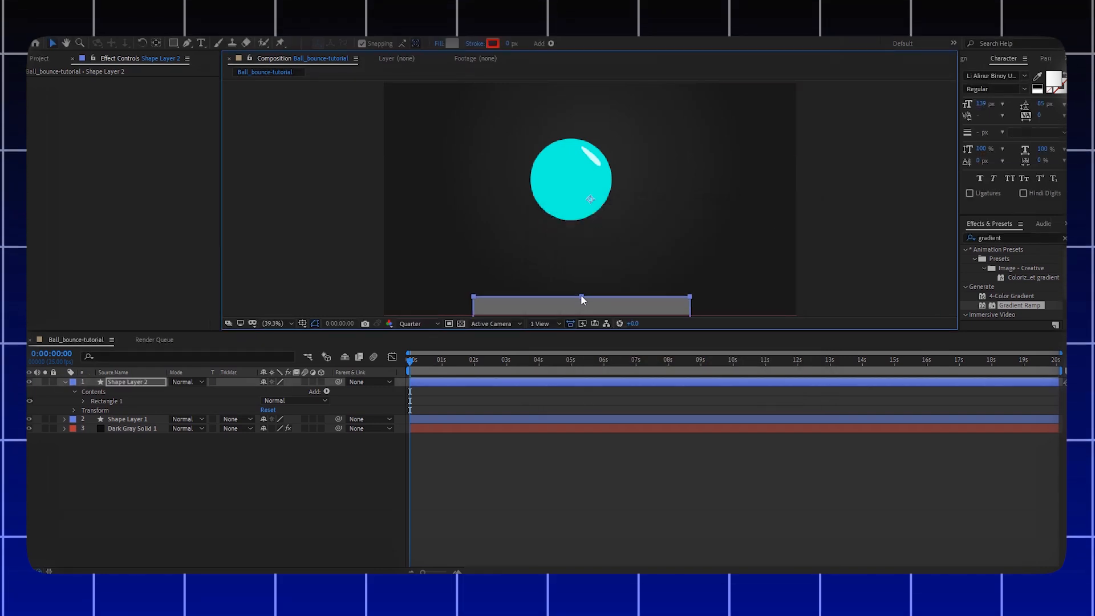
Step: Move Shape Layer 1 above Shape Layer 2 in the layer order and collapse Shape Layer 2's properties
left_click(221, 417)
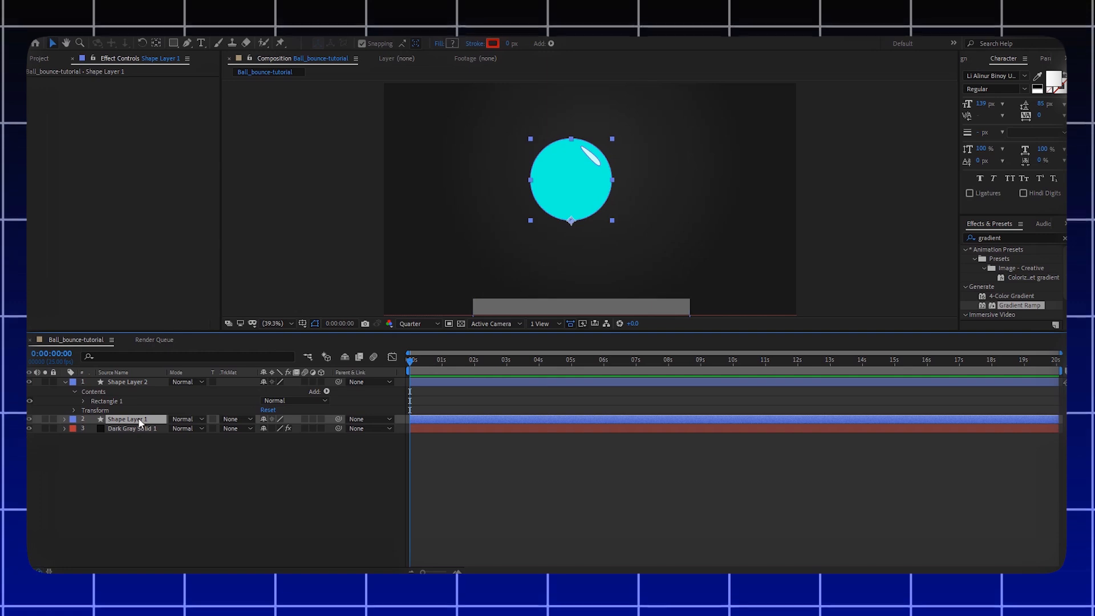
left_click_drag(140, 421, 142, 381)
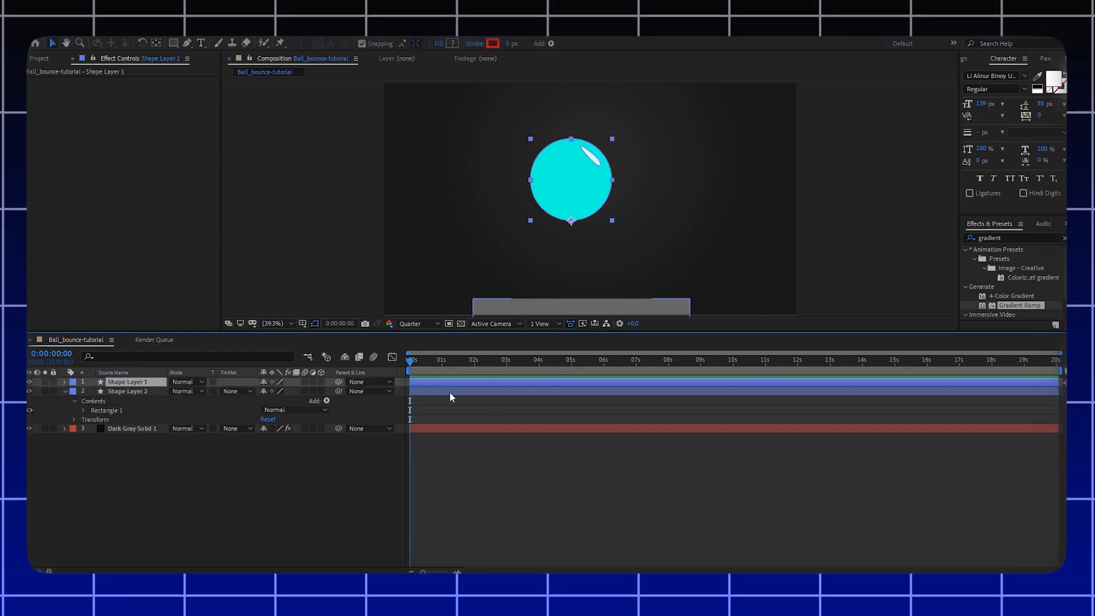
left_click(65, 391)
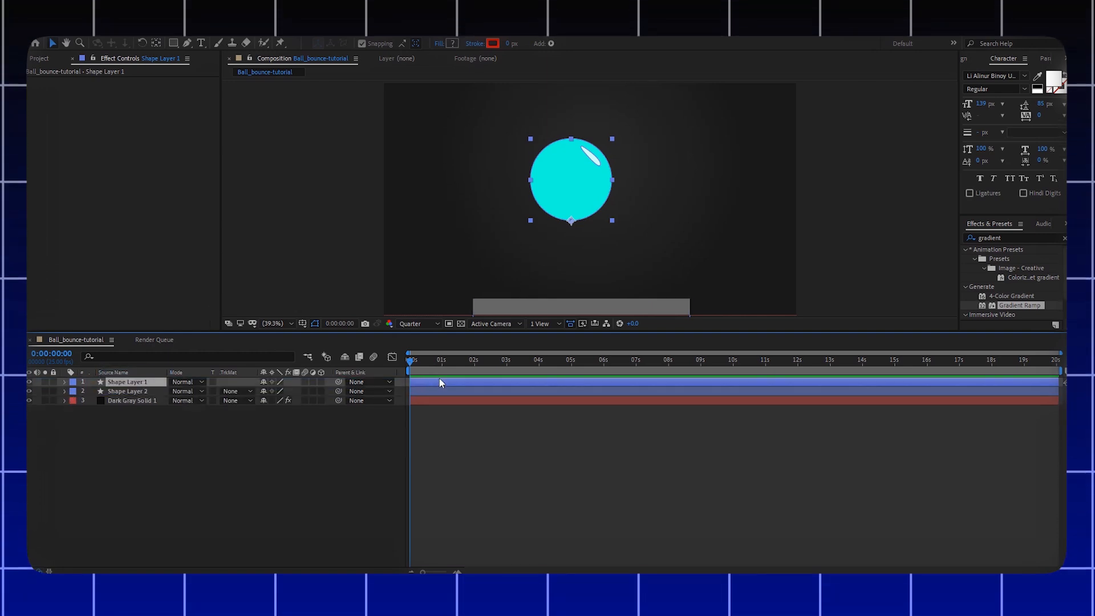
Step: Add a position keyframe to Shape Layer 1 at 0:00:00:00 and raise the ball to a Y position of 493.9
key("p")
left_click(92, 391)
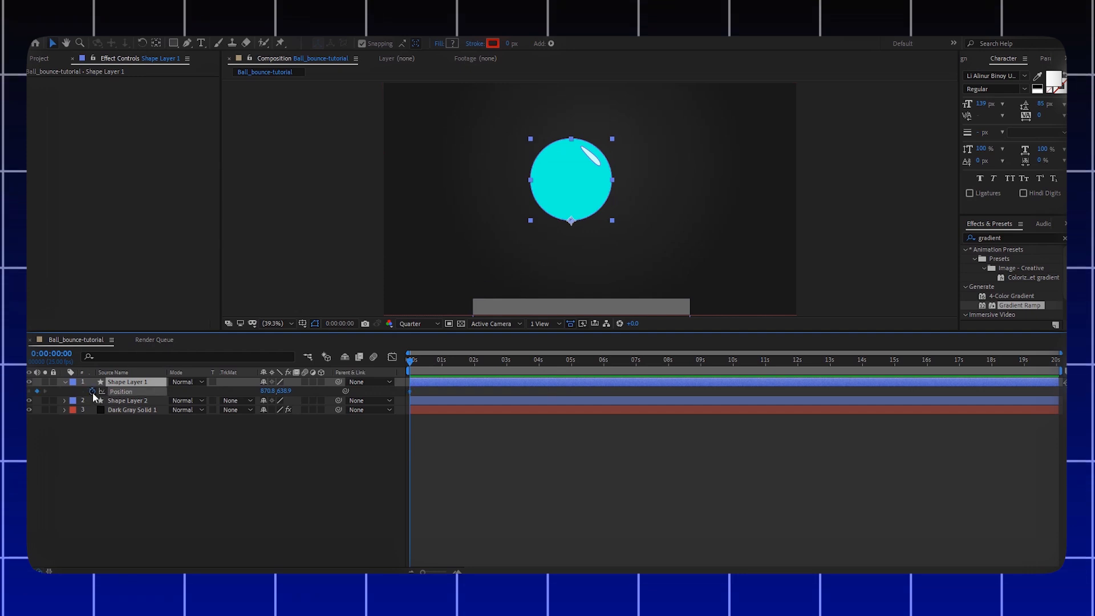
left_click_drag(443, 361, 403, 371)
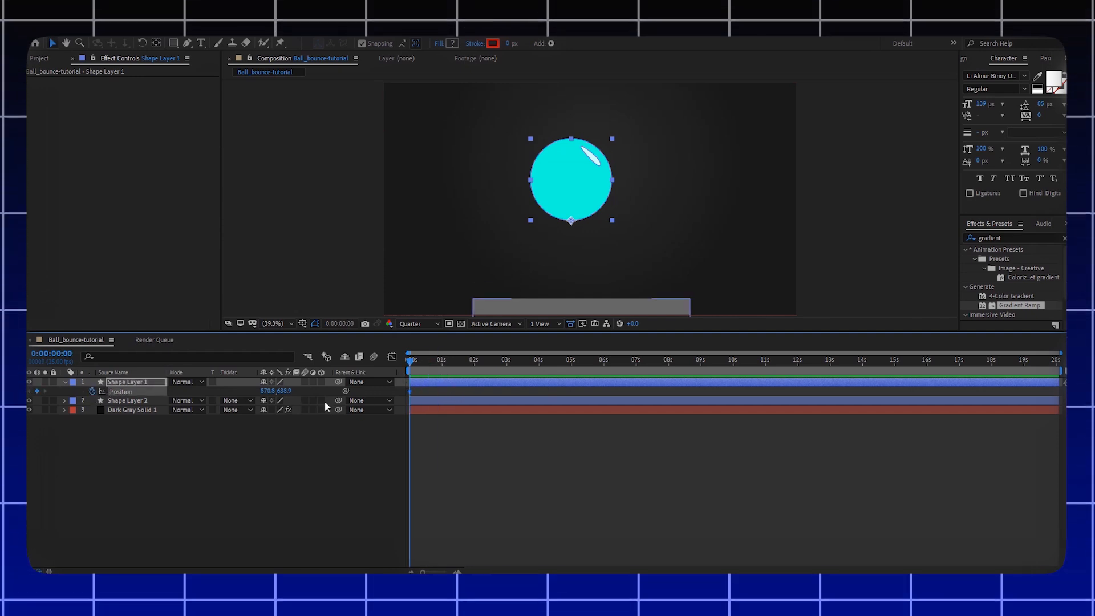
left_click_drag(284, 390, 220, 406)
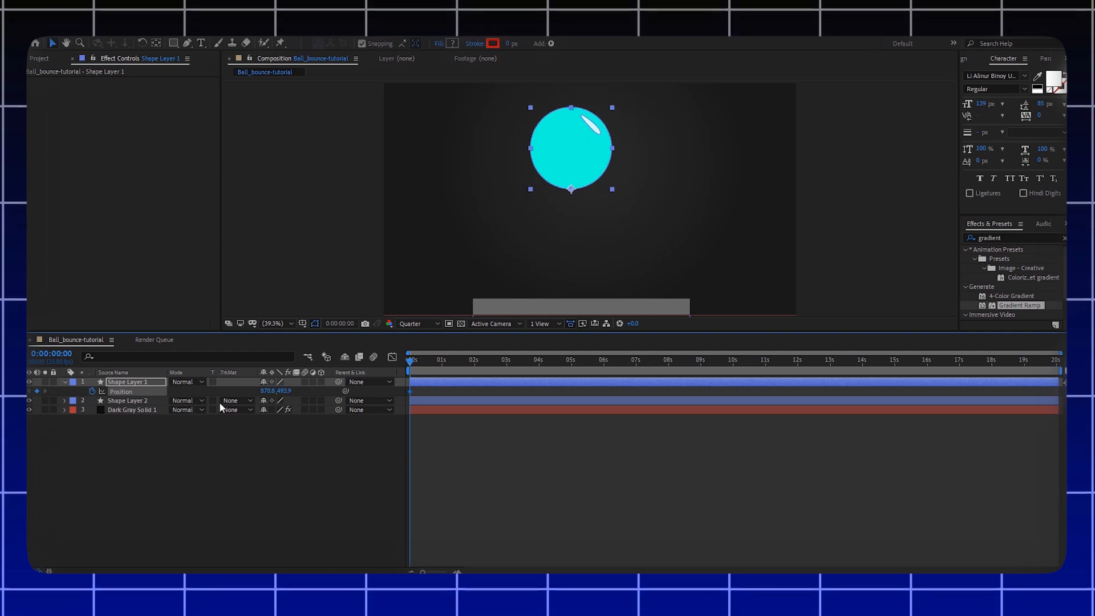
Step: At 0:00:00:23, lower the ball onto the ground by setting its Y position to 997.9
left_click(439, 361)
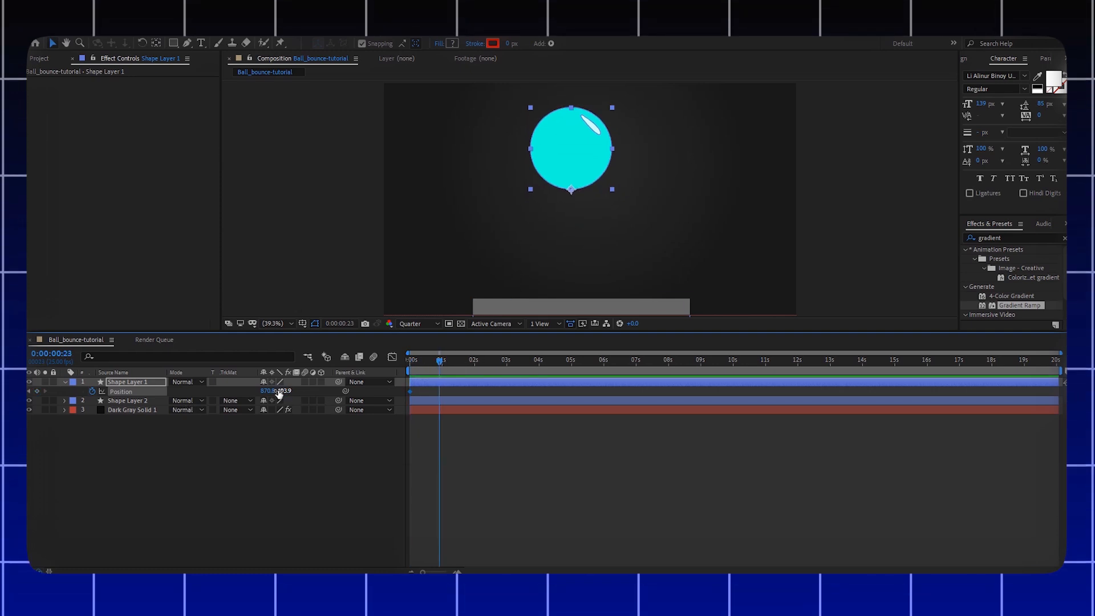
left_click_drag(286, 393, 539, 412)
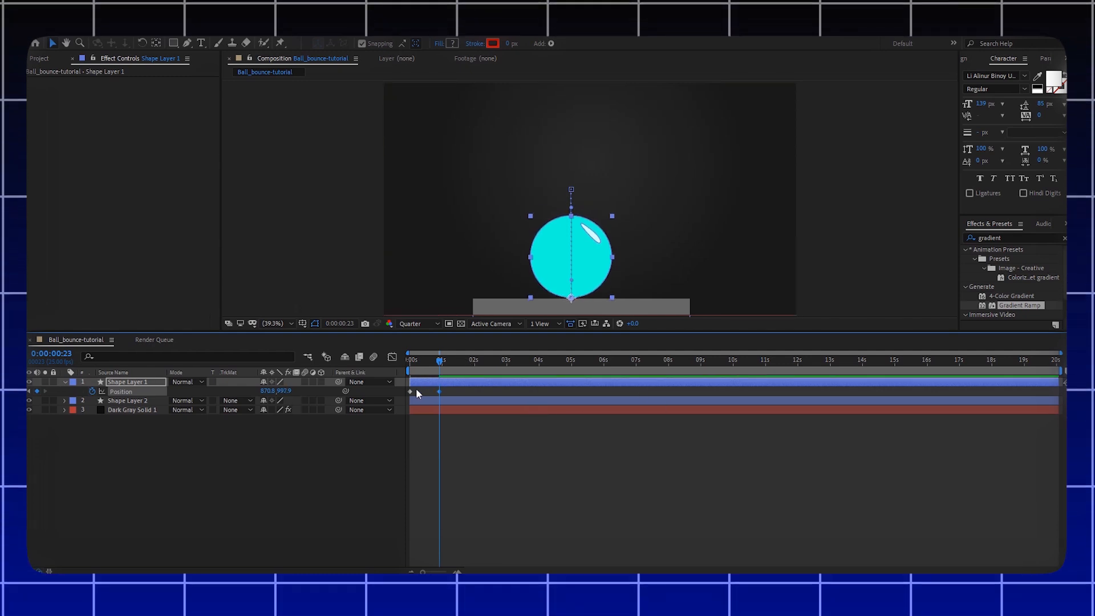
Step: Copy the ball's starting position keyframe to 0:00:01:24 and preview the bounce from the start
left_click(471, 360)
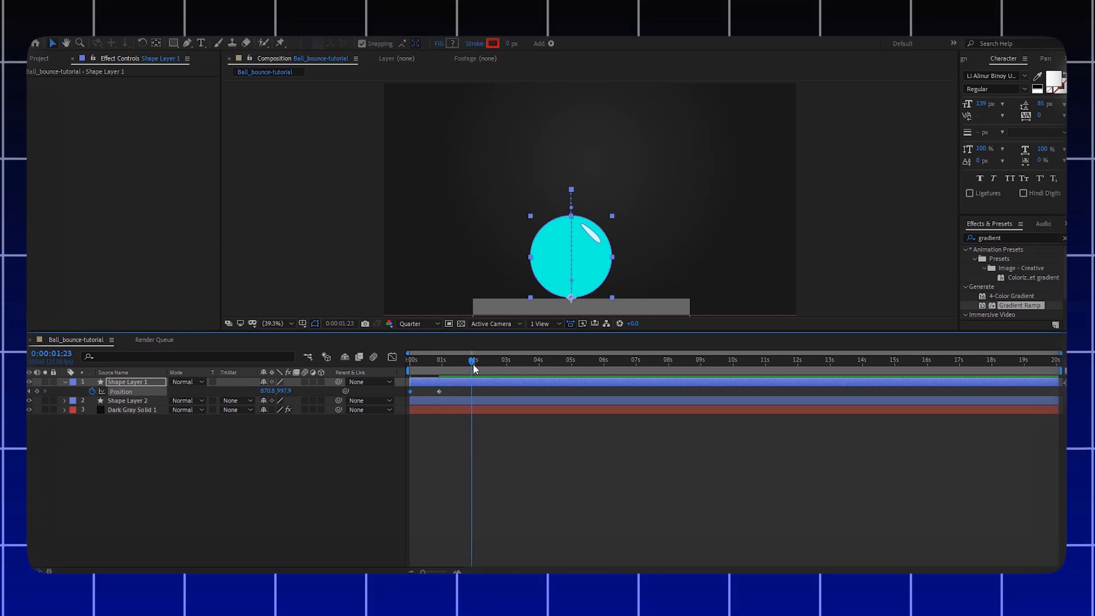
key("Page_Down")
key("ctrl+v")
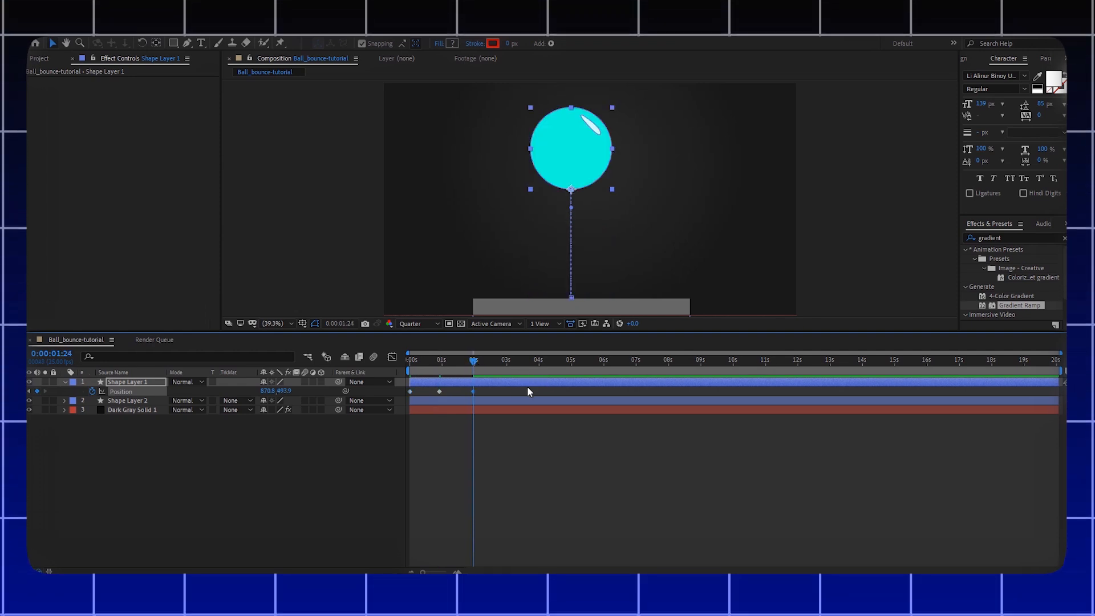
key("Home")
key("space")
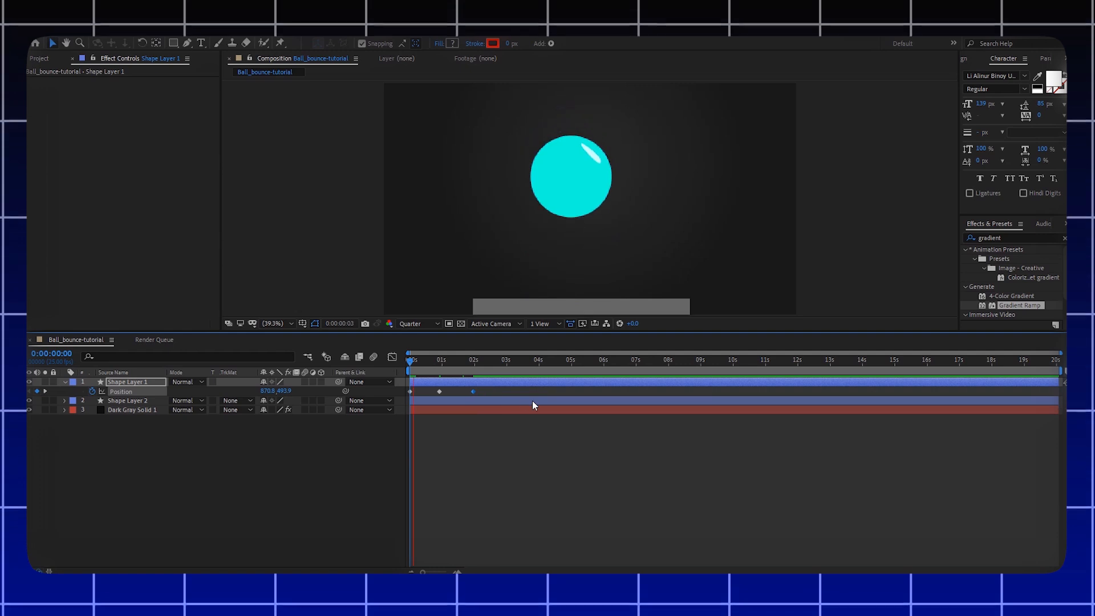
key("space")
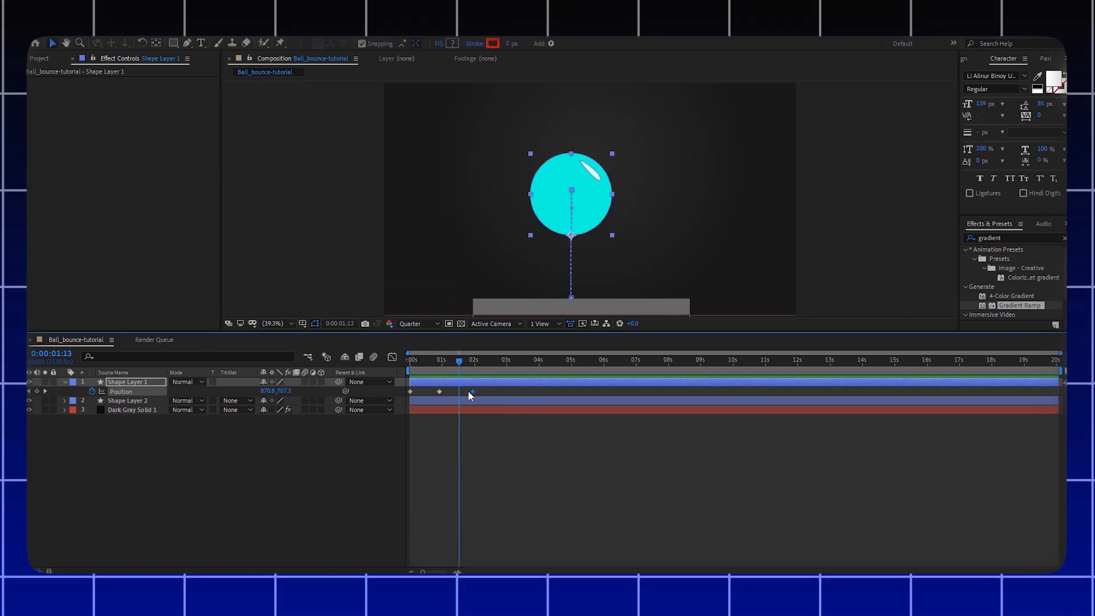
Step: Move the last position keyframe earlier, to about 0:00:01:20, and apply Easy Ease to all three position keyframes
left_click(467, 392)
mouse_move(471, 392)
left_mouse_down()
mouse_move(429, 395)
mouse_move(480, 404)
left_mouse_up()
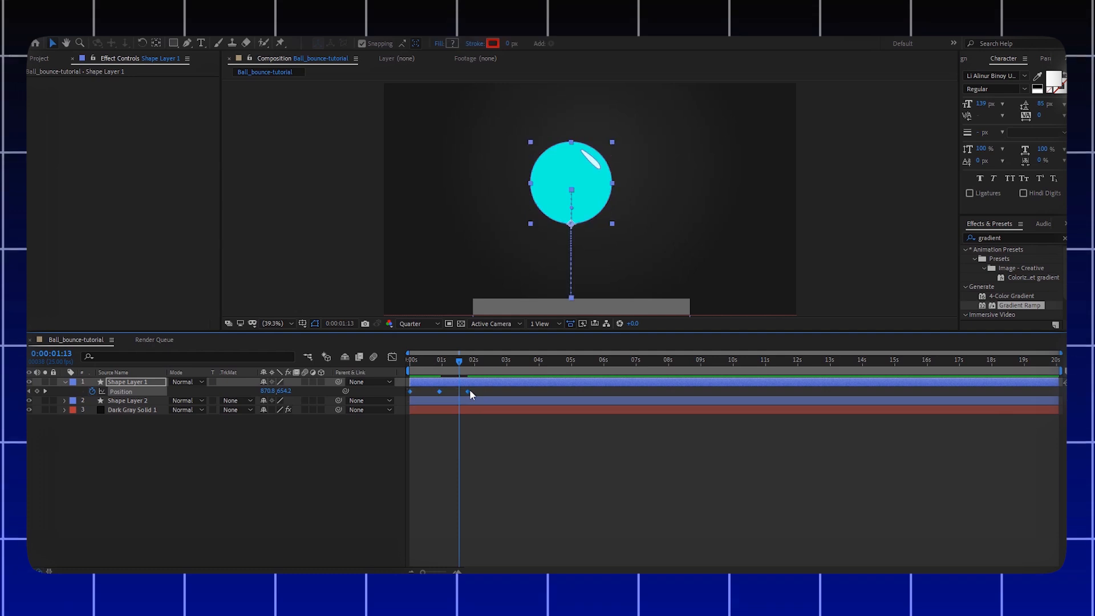
right_click(468, 392)
mouse_move(512, 532)
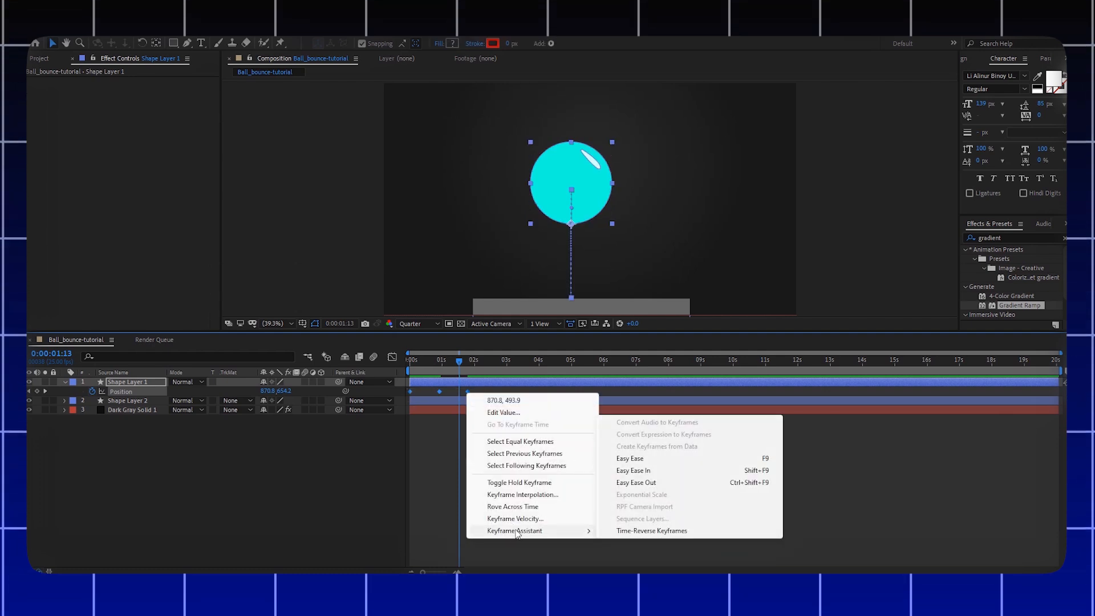
left_click(633, 455)
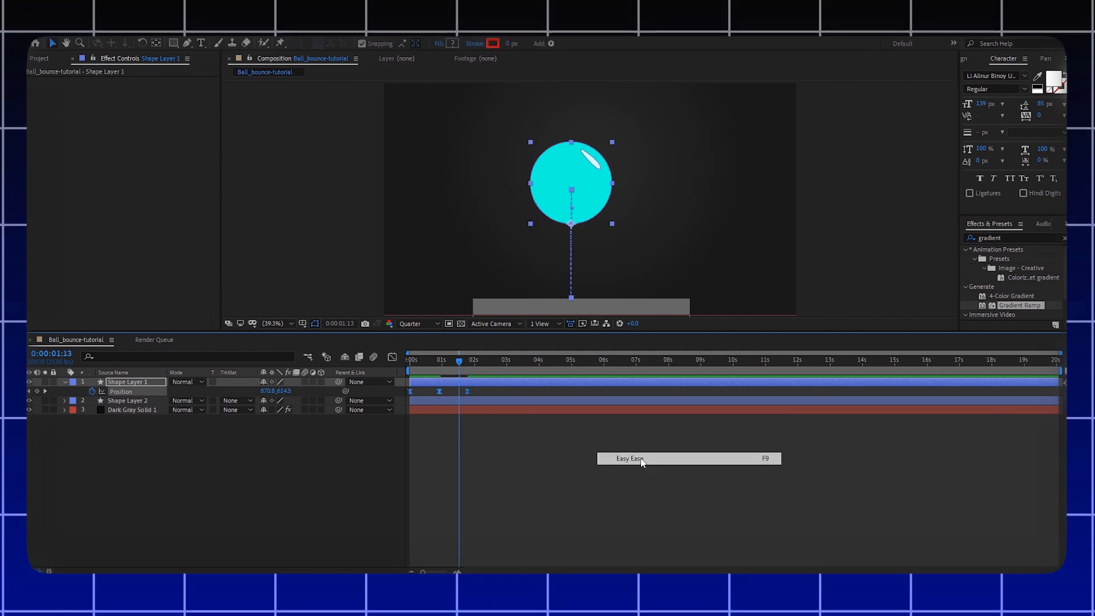
Step: Reshape the position speed graph so the ball moves slowest at the top and fastest near the ground, and preview it
left_click(392, 357)
left_click(439, 538)
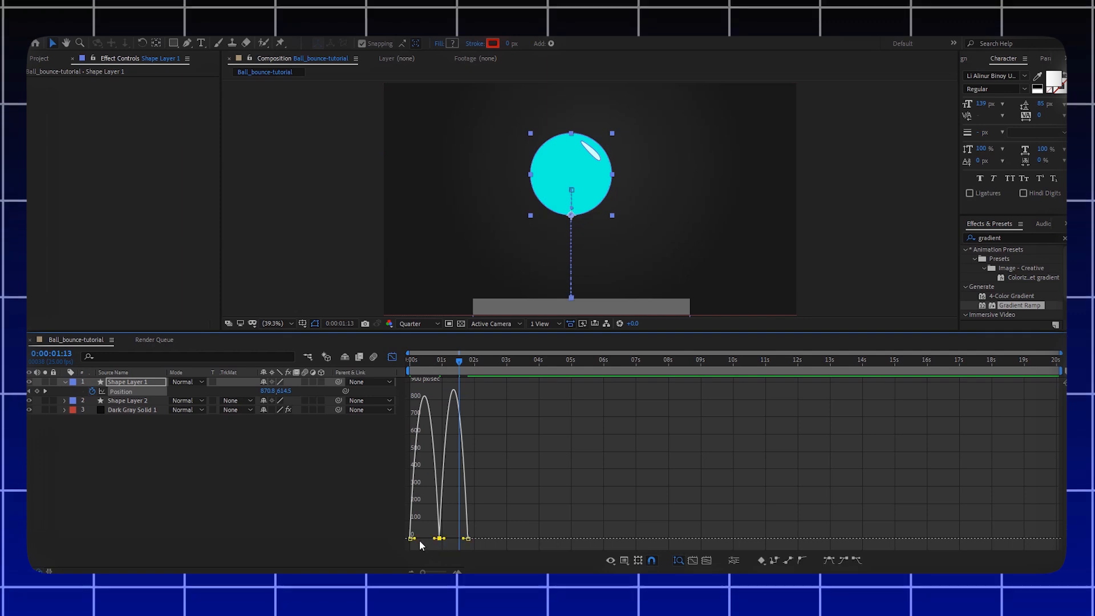
left_click_drag(415, 539, 450, 540)
left_click(469, 538)
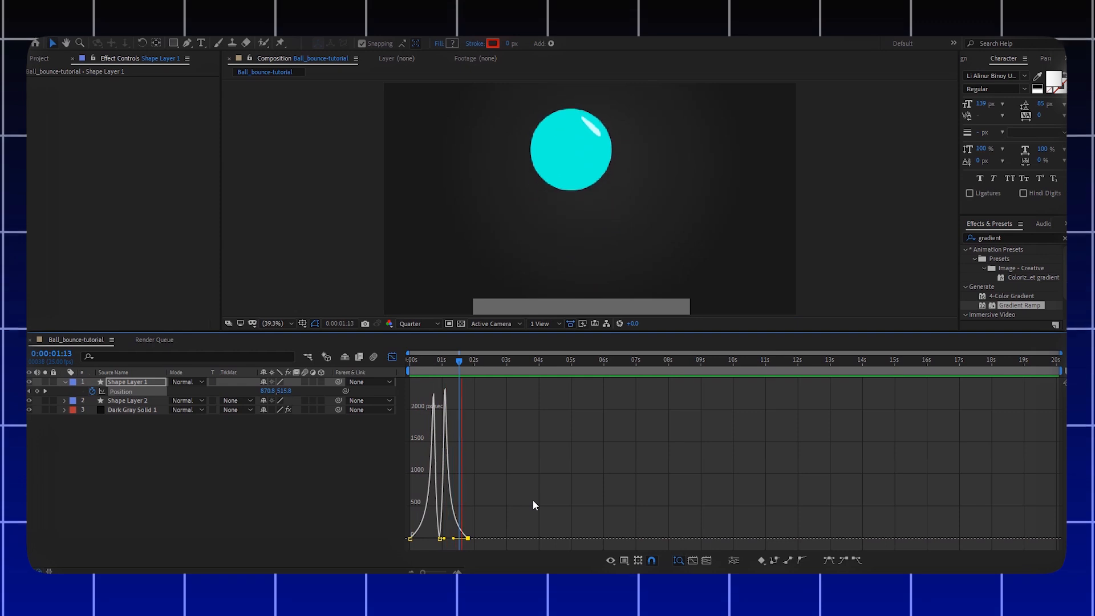
key("space")
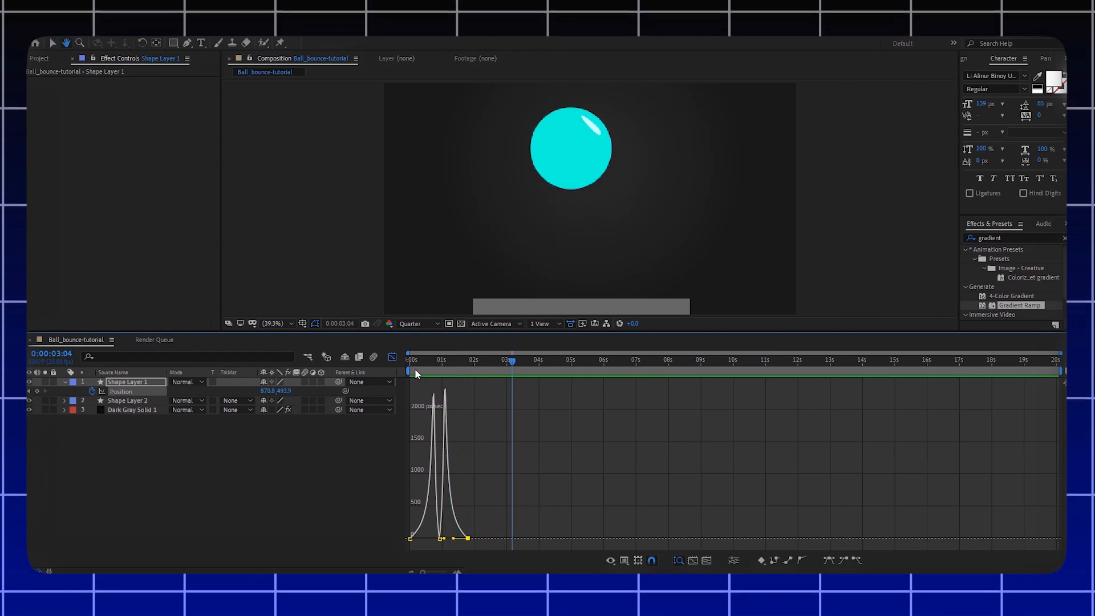
Step: Return to the keyframe view, trim the work area to end just after the last position keyframe, and preview the loop
left_click(392, 357)
key("space")
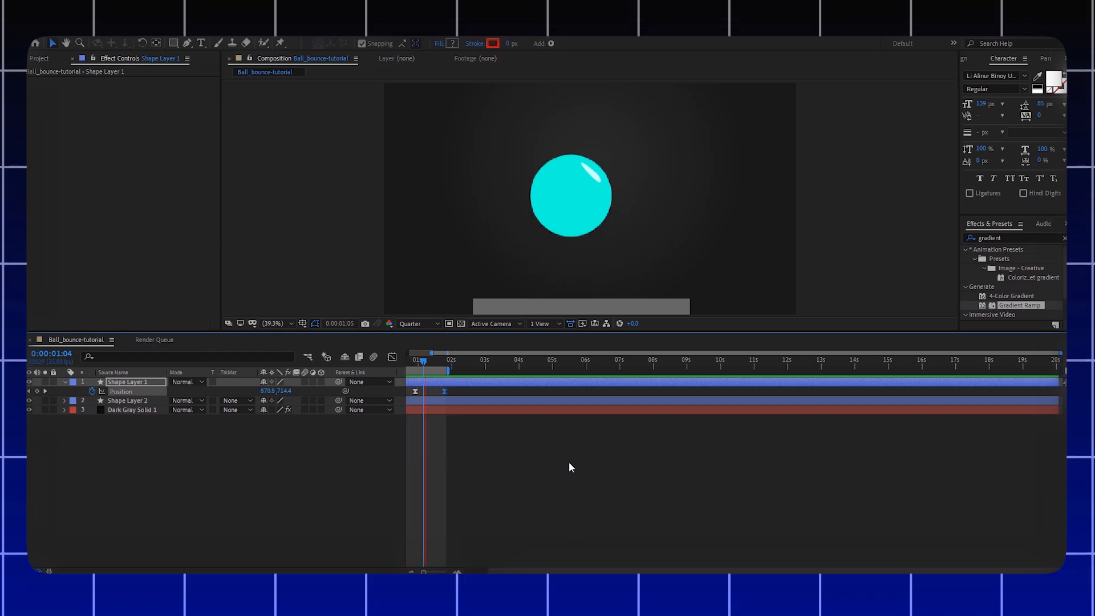
key("space")
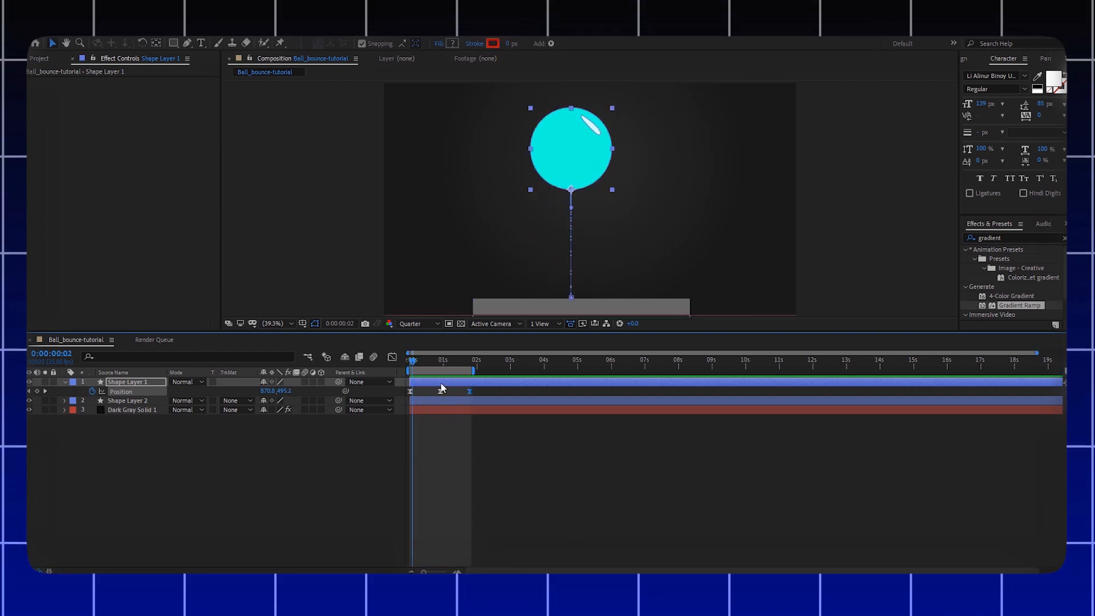
Step: Unlink Shape Layer 1's scale proportions, add a scale keyframe at 0:00:00:00, and show Position together with Scale
key("s")
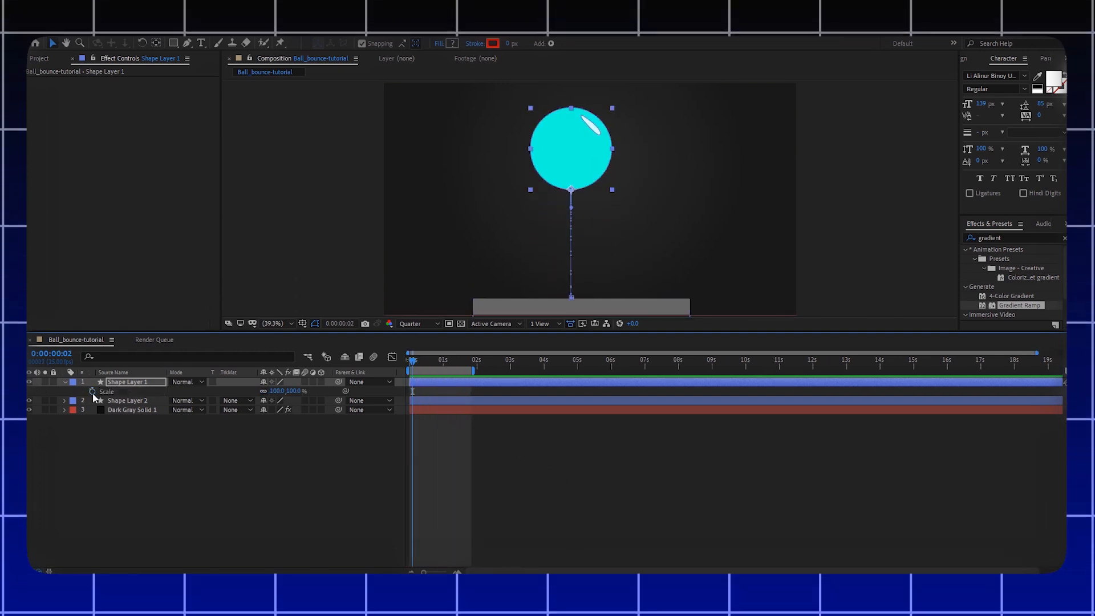
left_click(263, 391)
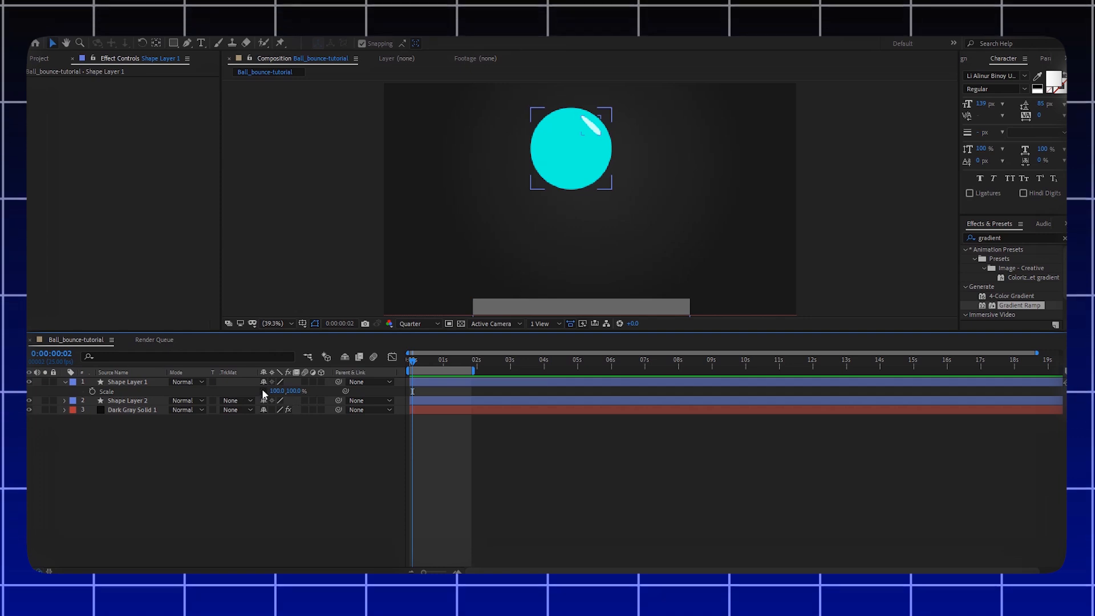
left_click(279, 408)
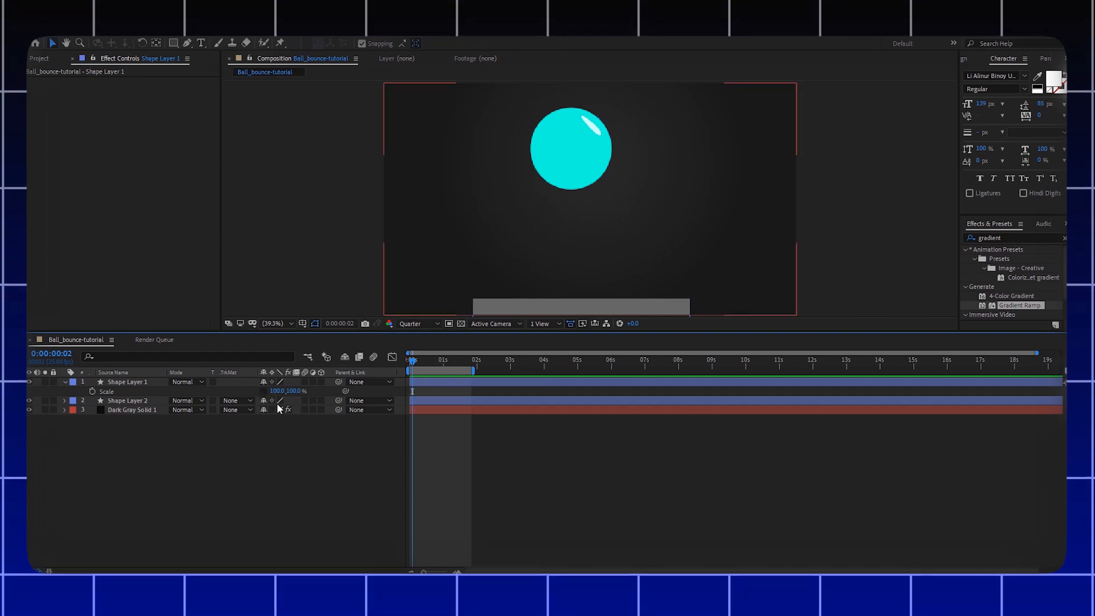
left_click_drag(411, 364, 403, 363)
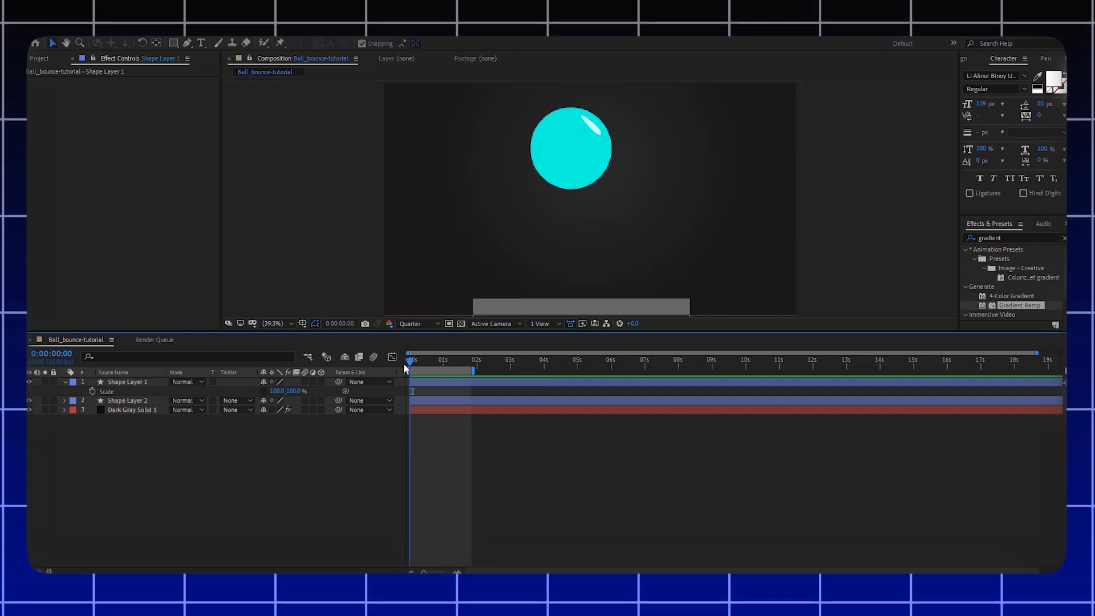
left_click(437, 385)
key("p")
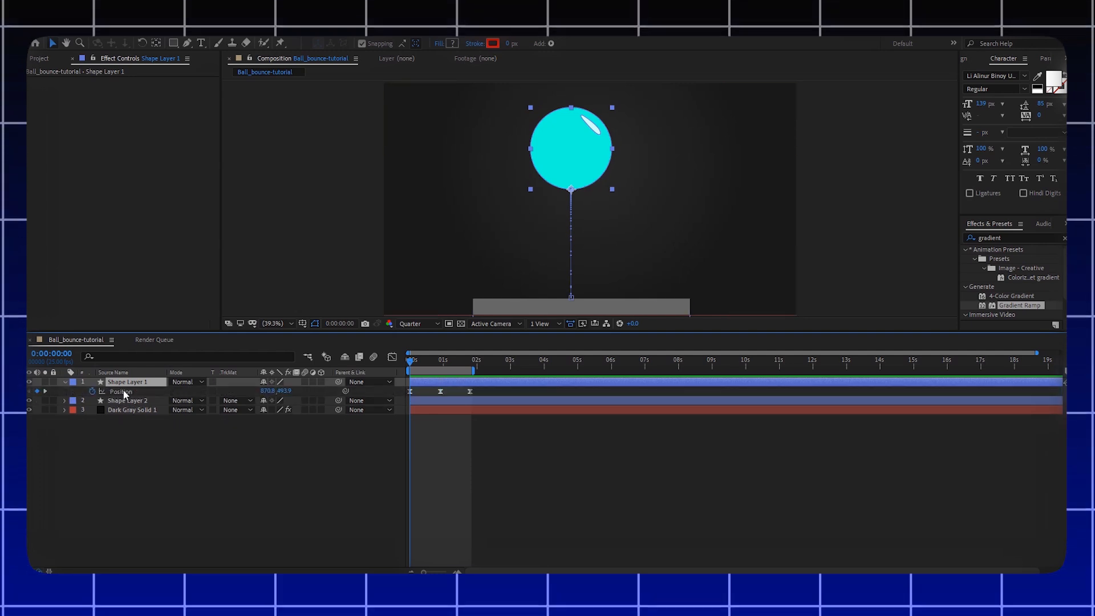
key("s")
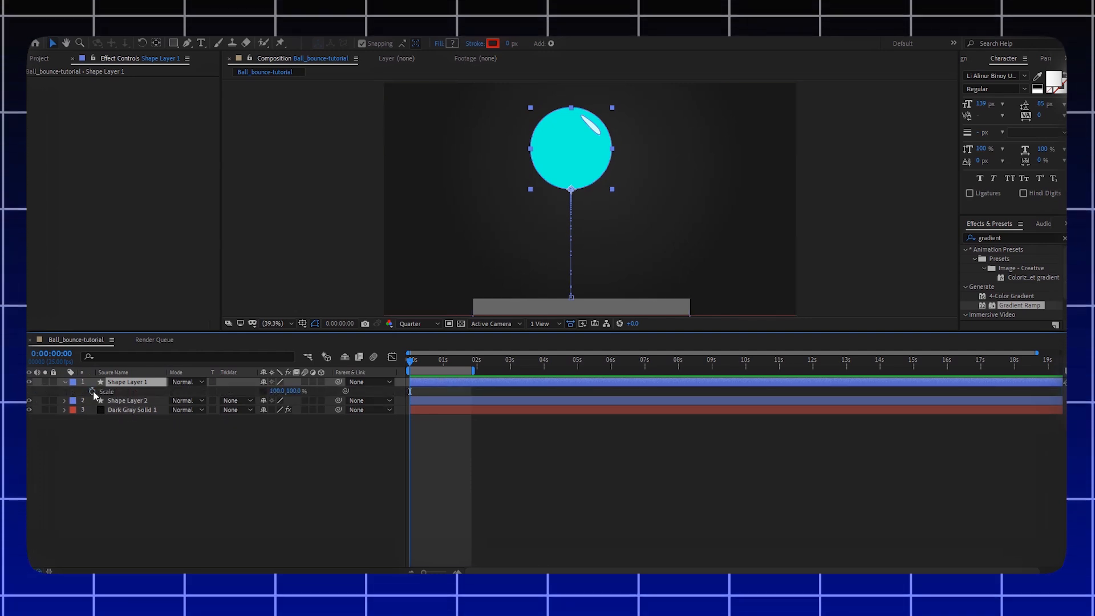
left_click(92, 391)
key("shift+p")
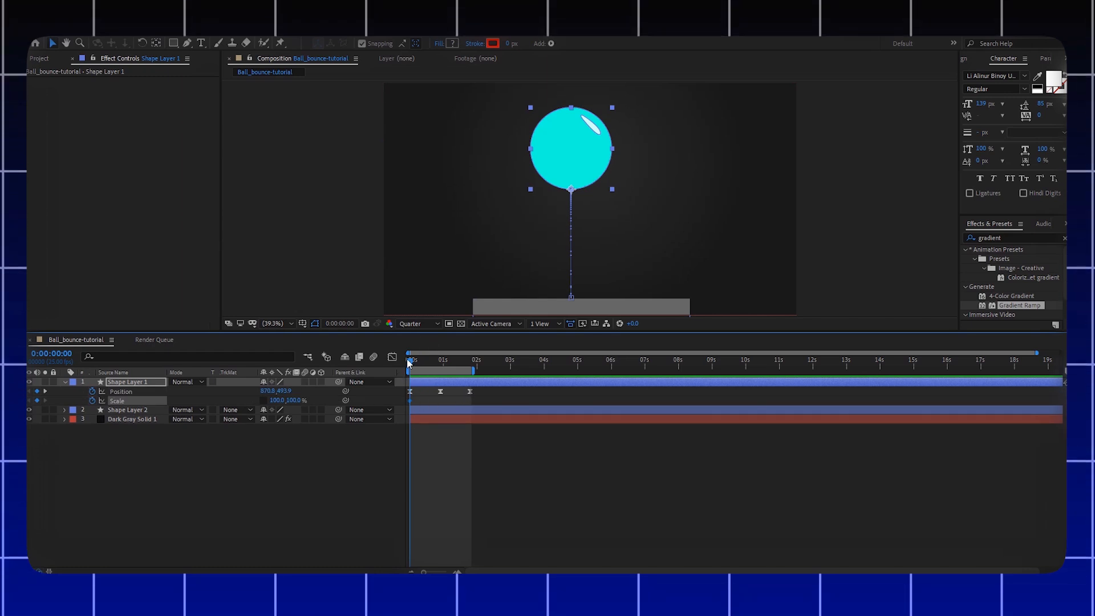
Step: At 0:00:00:23, squash the ball on the ground by setting its scale to 100% wide and 61% high
left_click_drag(413, 363, 443, 376)
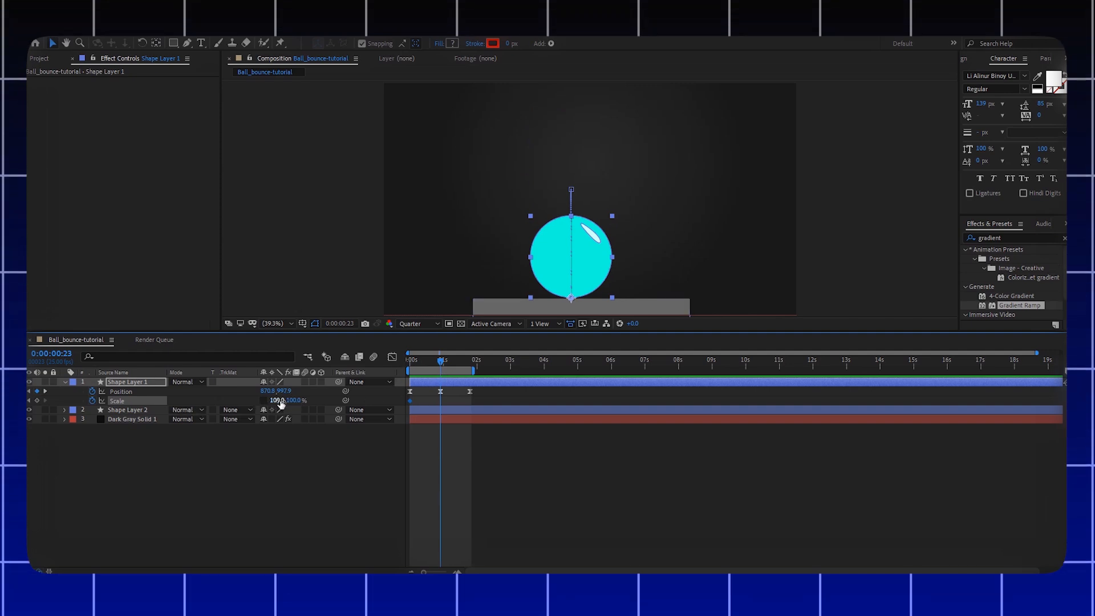
mouse_move(274, 401)
left_mouse_down()
mouse_move(264, 403)
mouse_move(278, 404)
left_mouse_up()
key("ctrl+z")
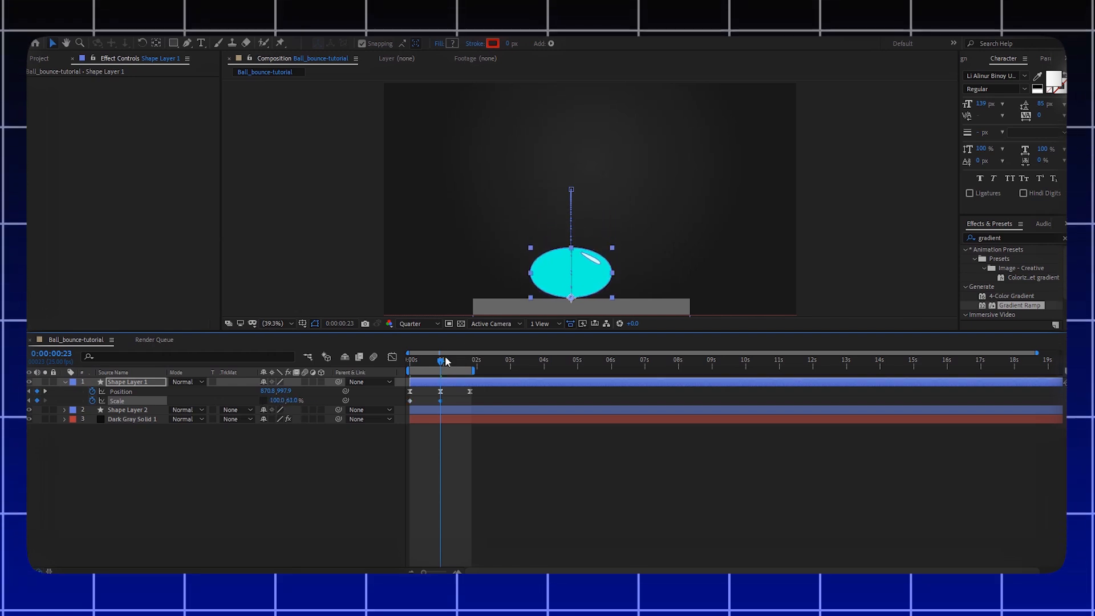
Step: Copy the ball's first scale keyframe to 0:00:01:20, in line with the last position keyframe
key("slash")
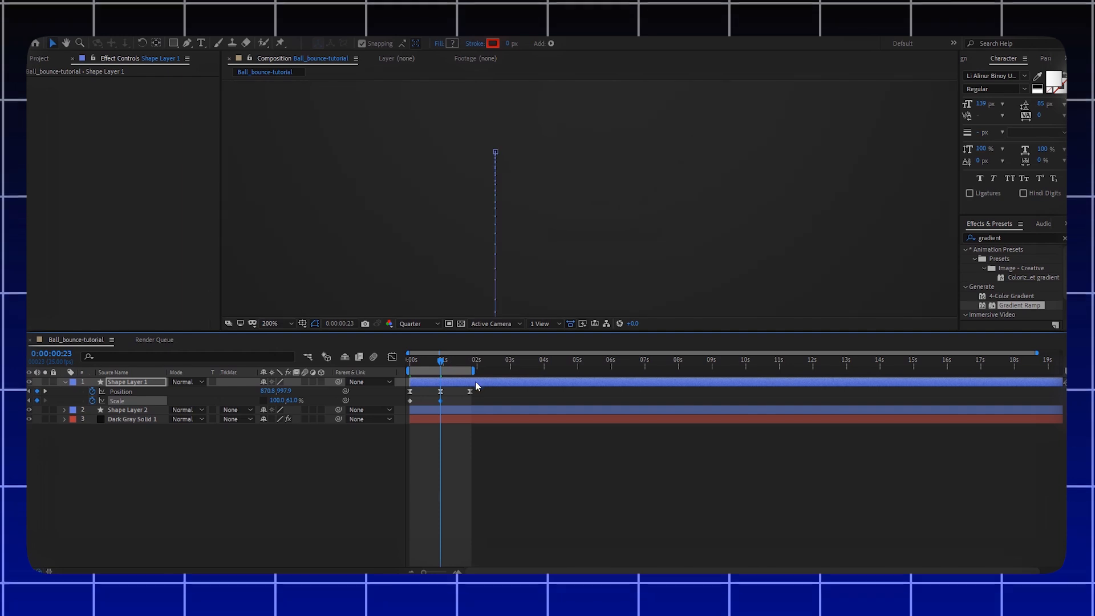
key("comma")
key("comma")
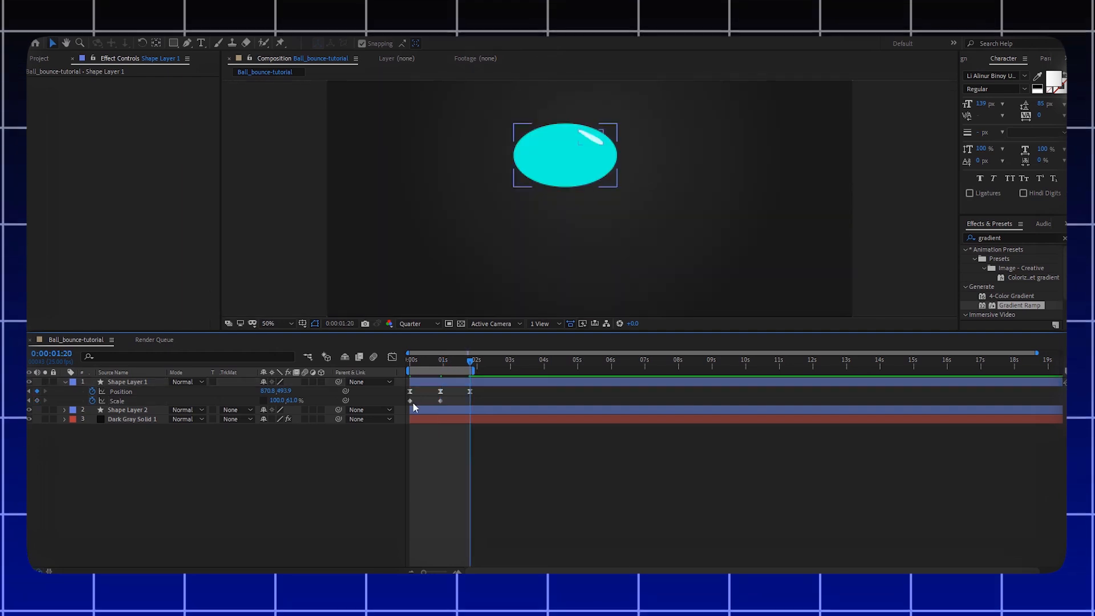
left_click(411, 401)
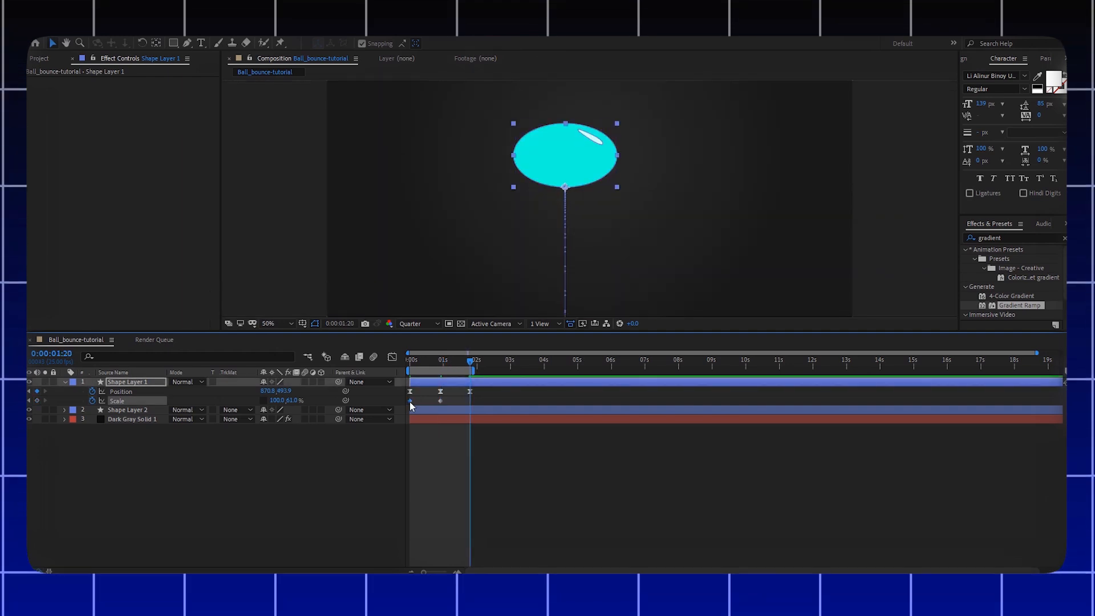
key("ctrl+c")
key("ctrl+v")
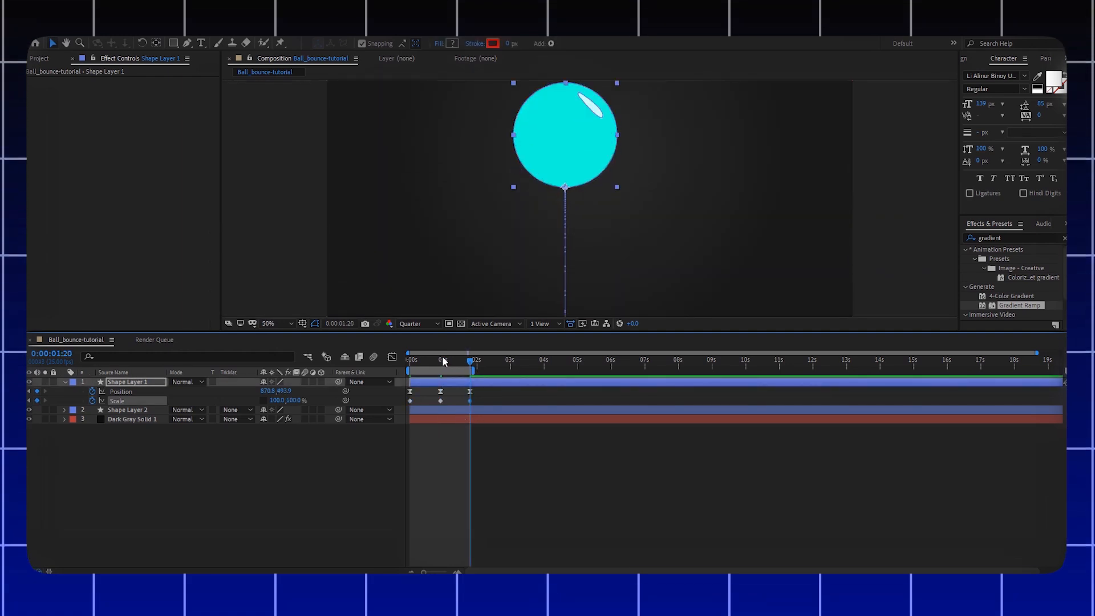
Step: At 0:00:00:19, four frames before the impact, stretch the ball by setting its scale to 75% wide and 100% high
left_click(443, 365)
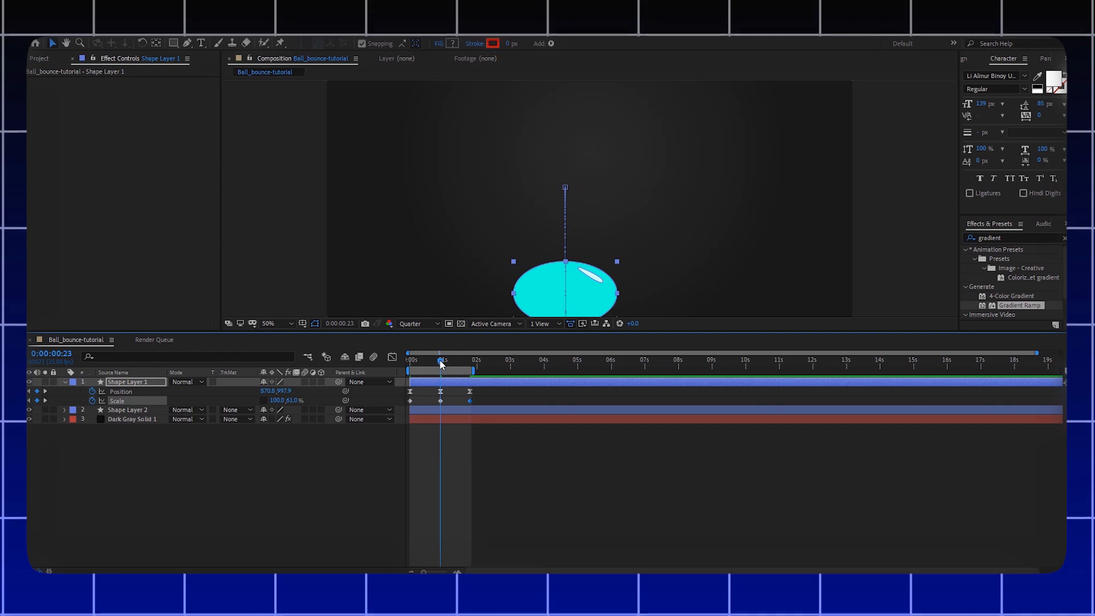
scroll(440, 368, "up", 4)
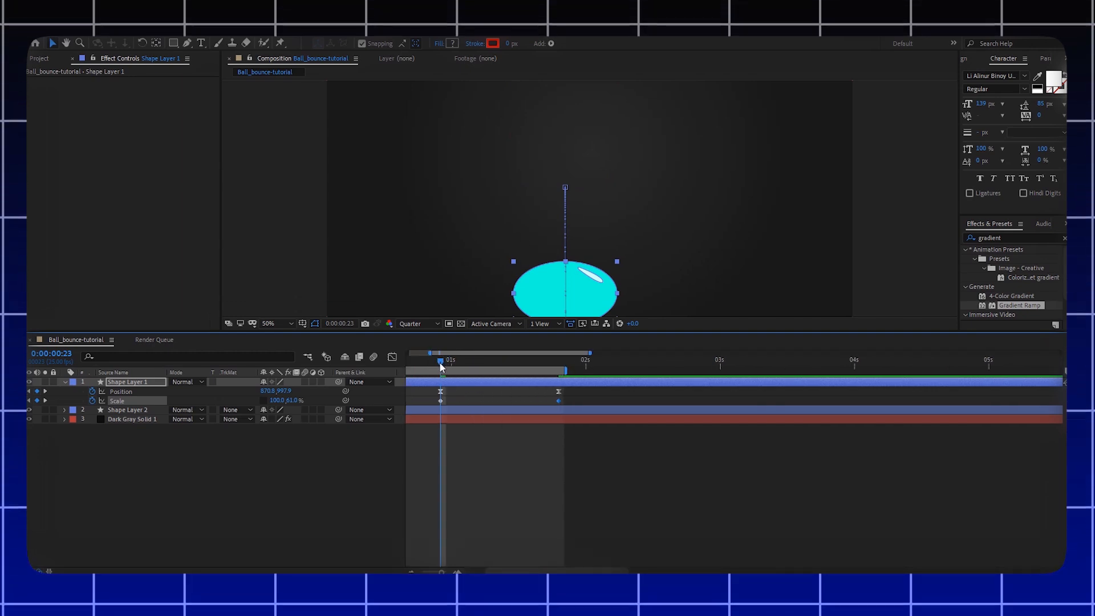
key("Page_Up")
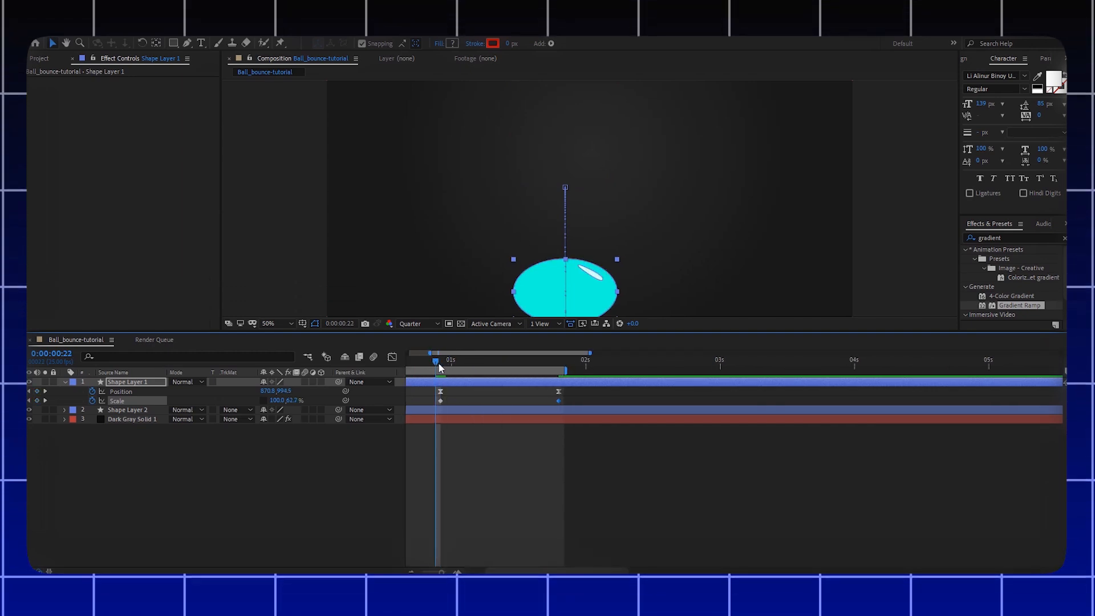
key("Page_Up")
key("Page_Up")
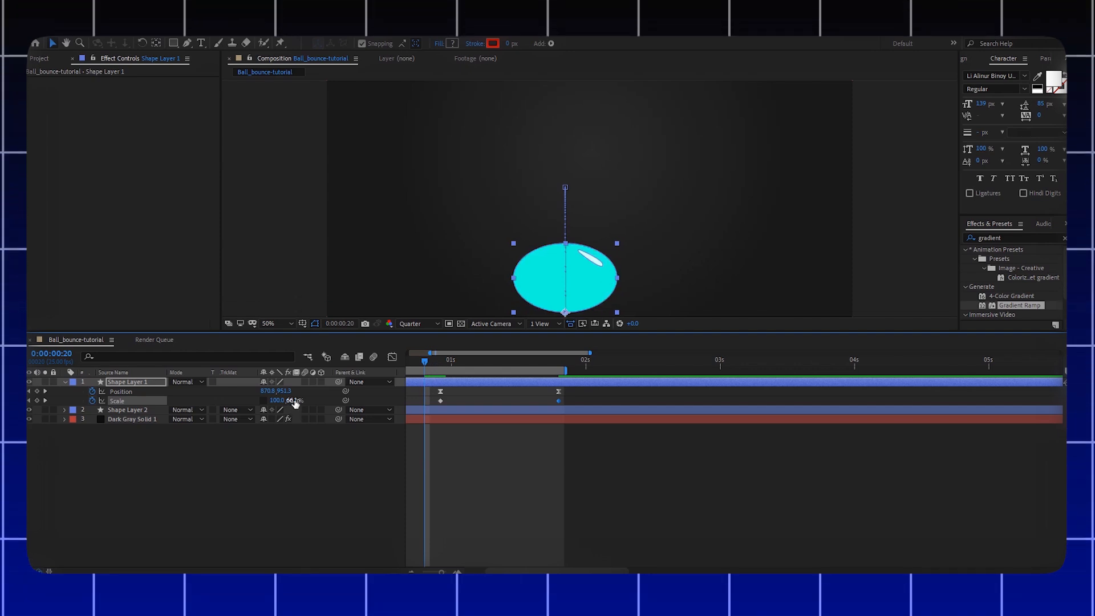
key("Page_Up")
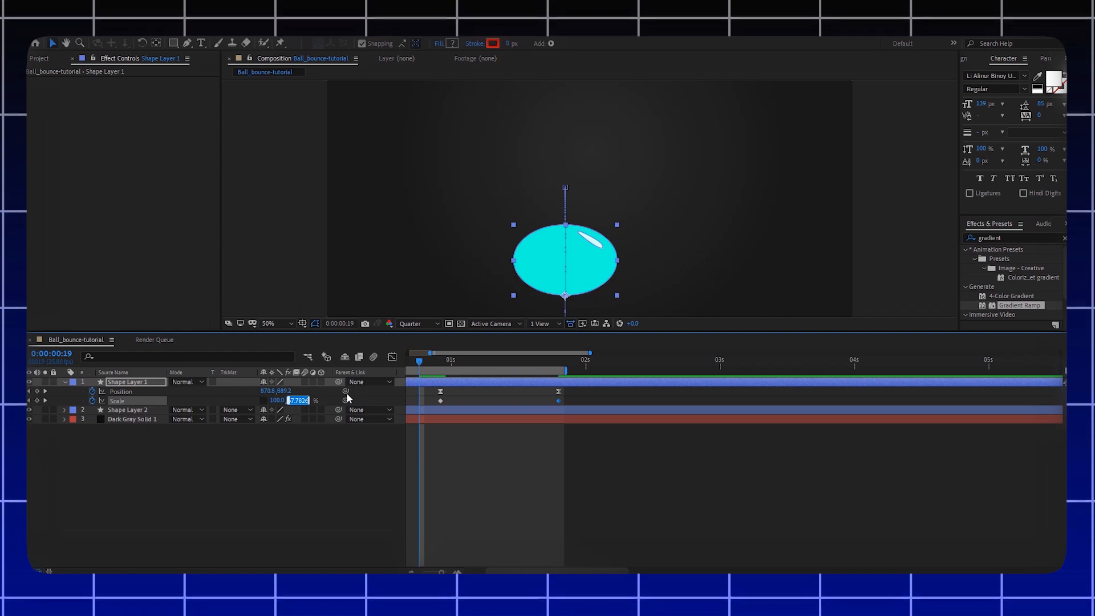
type("100")
key("Return")
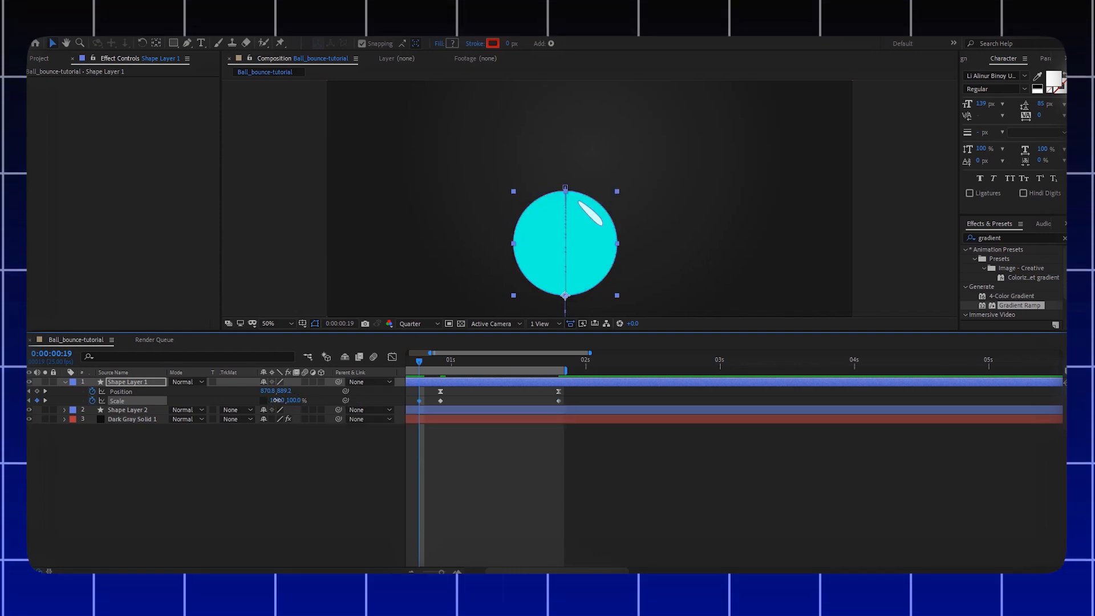
mouse_move(276, 400)
left_mouse_down()
mouse_move(291, 400)
mouse_move(269, 409)
left_mouse_up()
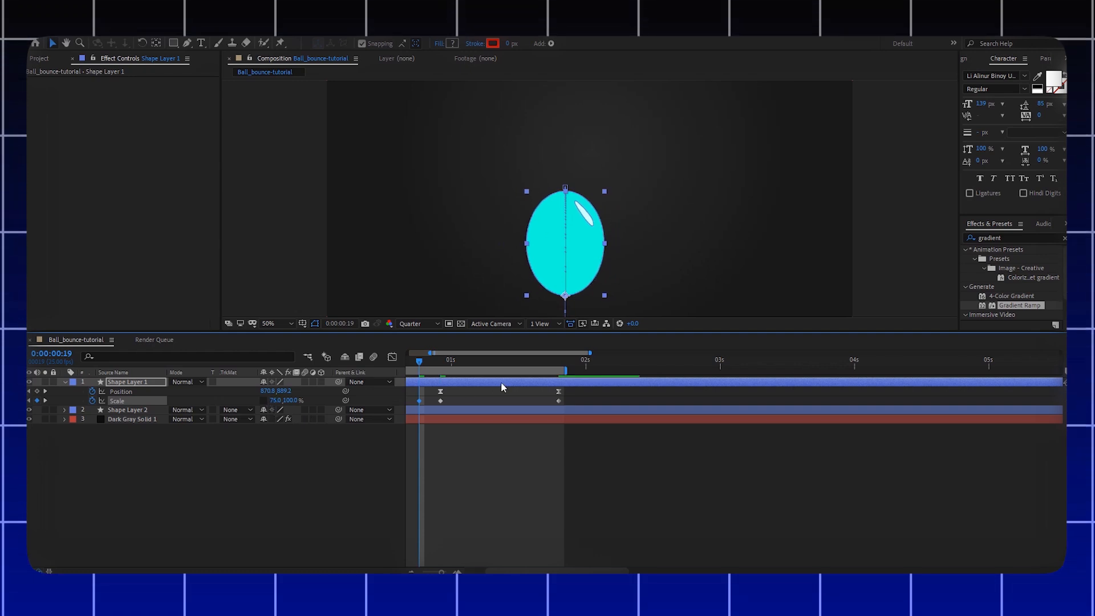
Step: Copy the stretched 75% by 100% scale keyframe to 0:00:01:01, shortly after the impact
left_click(440, 361)
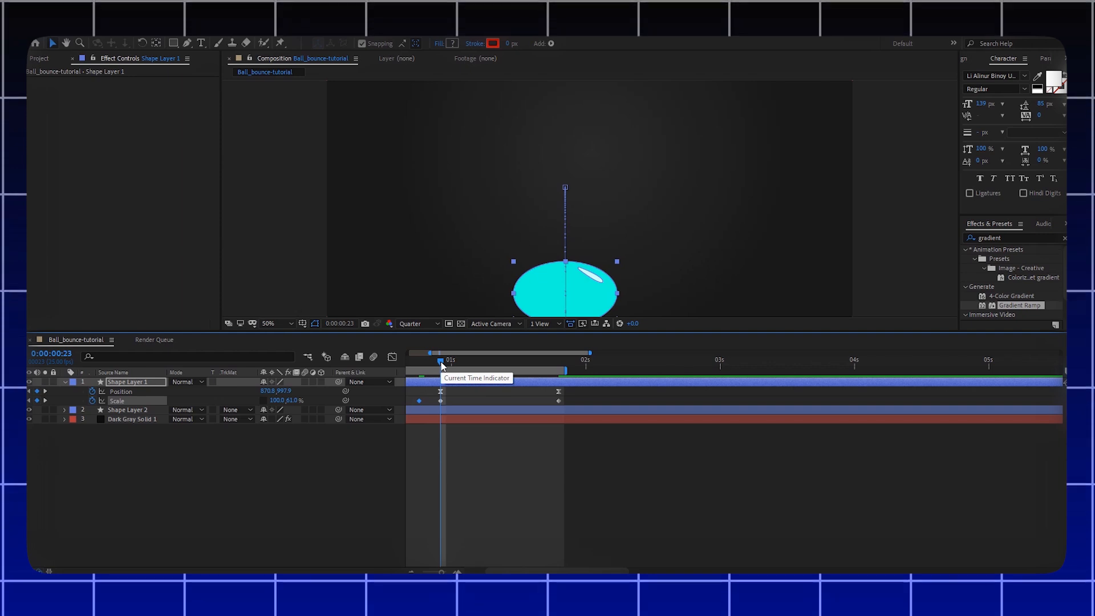
key("Page_Down")
key("Page_Down")
key("Page_Down")
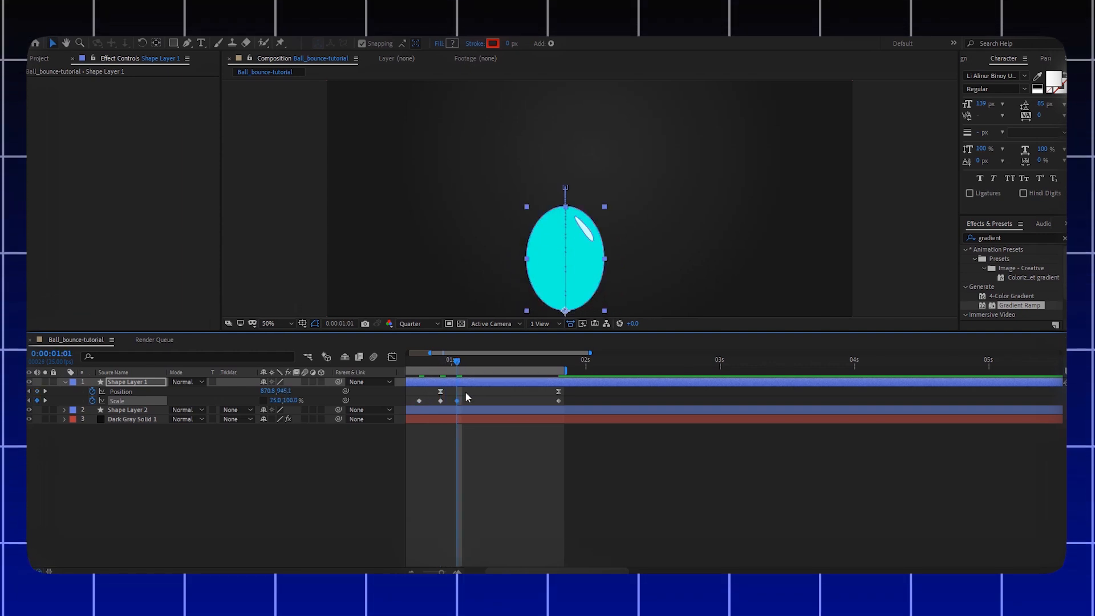
key("minus")
key("minus")
key("minus")
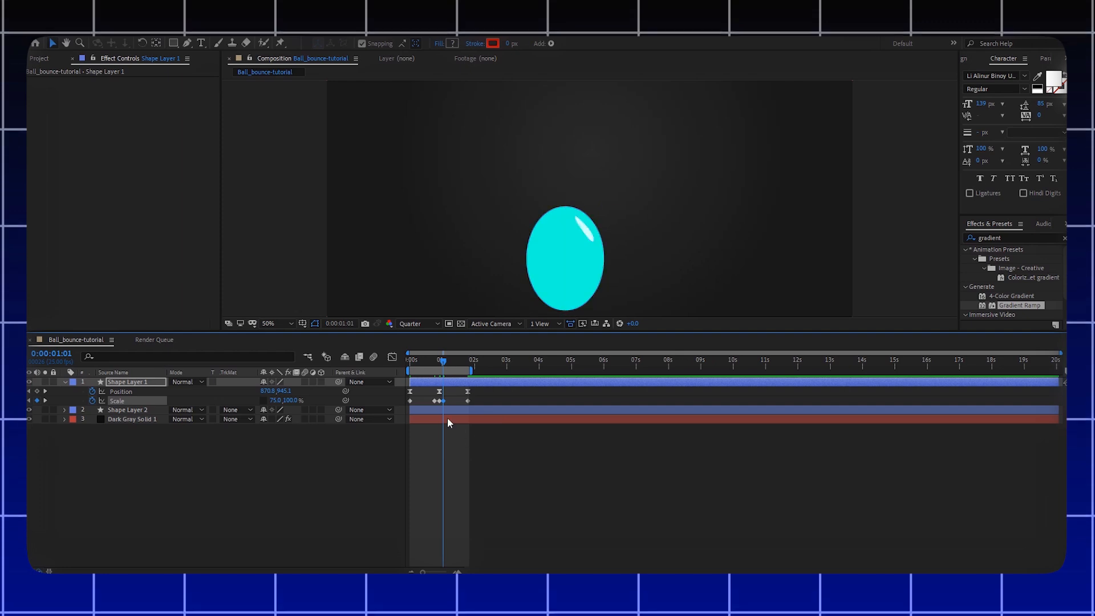
Step: Apply Easy Ease to all of the ball's scale keyframes and show their speed curves in the Graph Editor
left_click_drag(480, 442, 388, 395)
left_click_drag(390, 404, 390, 402)
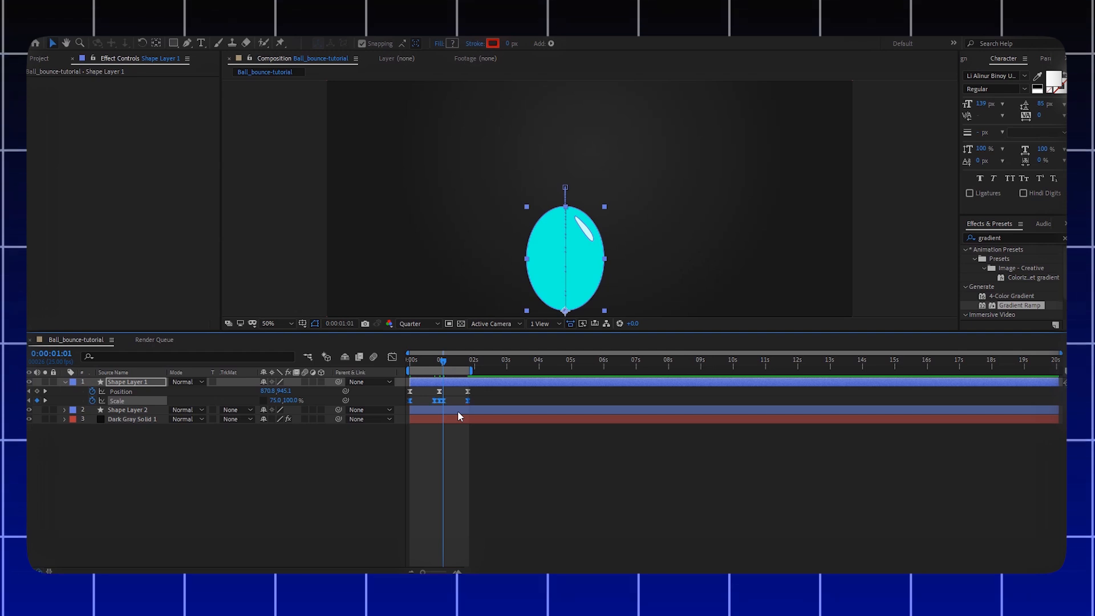
left_click(392, 357)
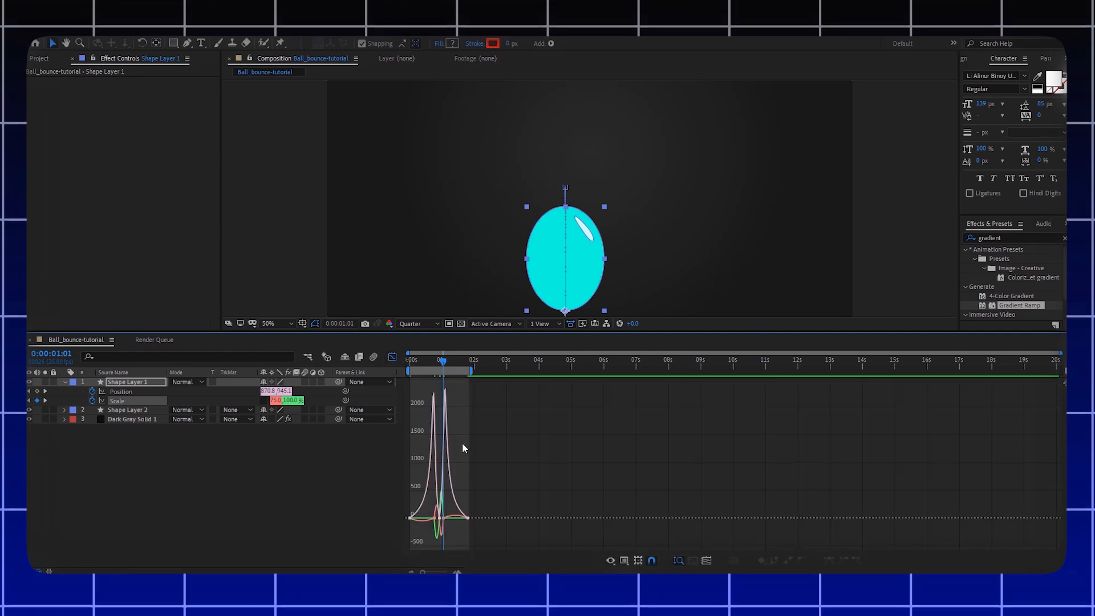
Step: Reshape the ball's scale speed curve with the keyframe influence handles, making the speed peak sharply around the ground impact
left_click(438, 518)
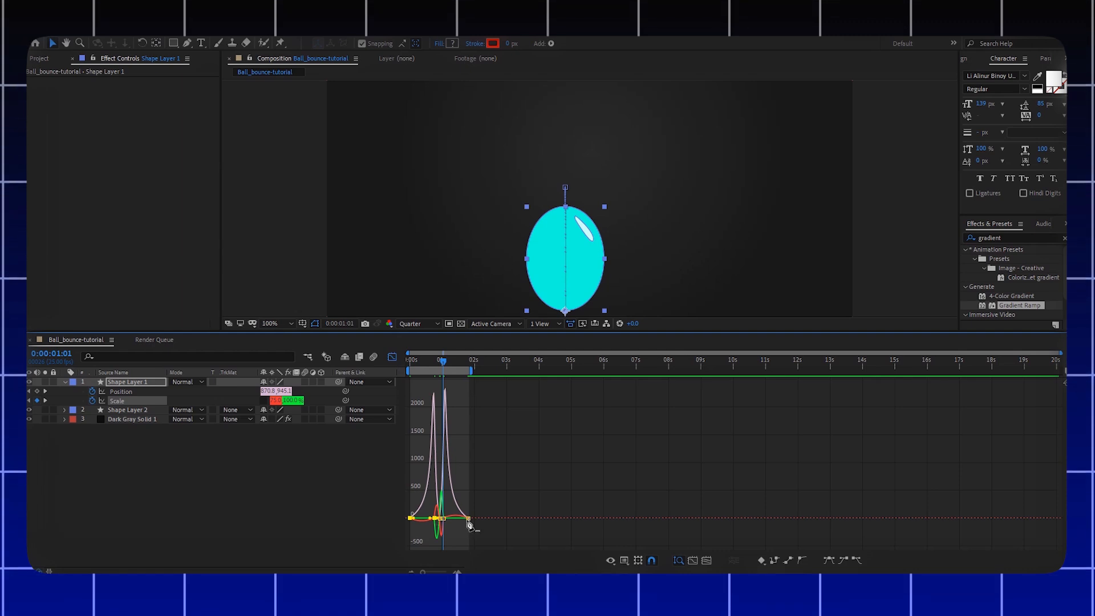
key("period")
key("comma")
left_click(541, 484)
key("equal")
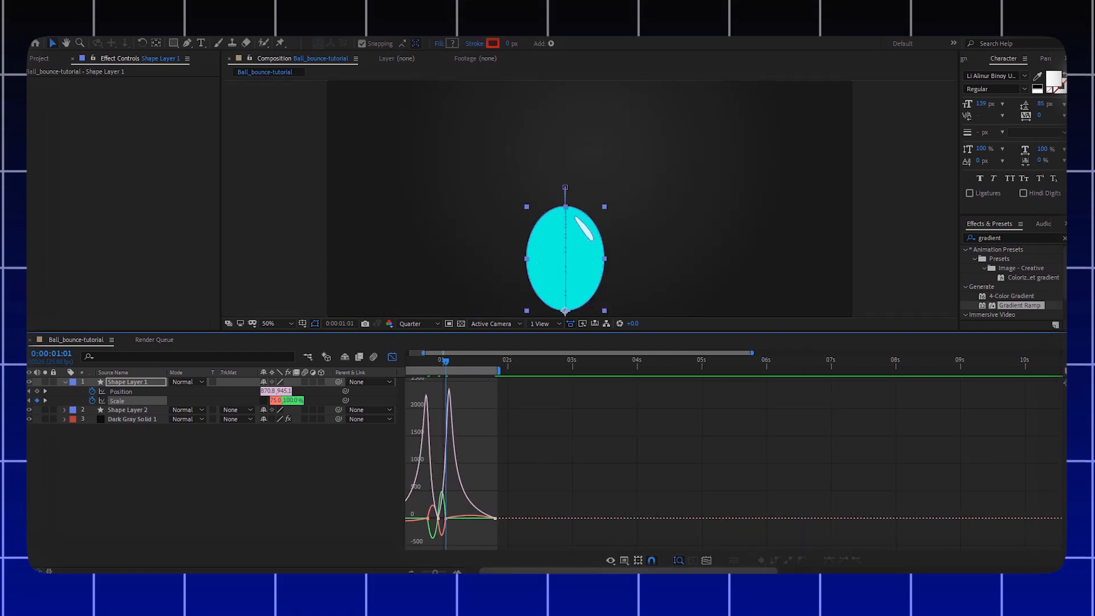
scroll(495, 485, "left", 1)
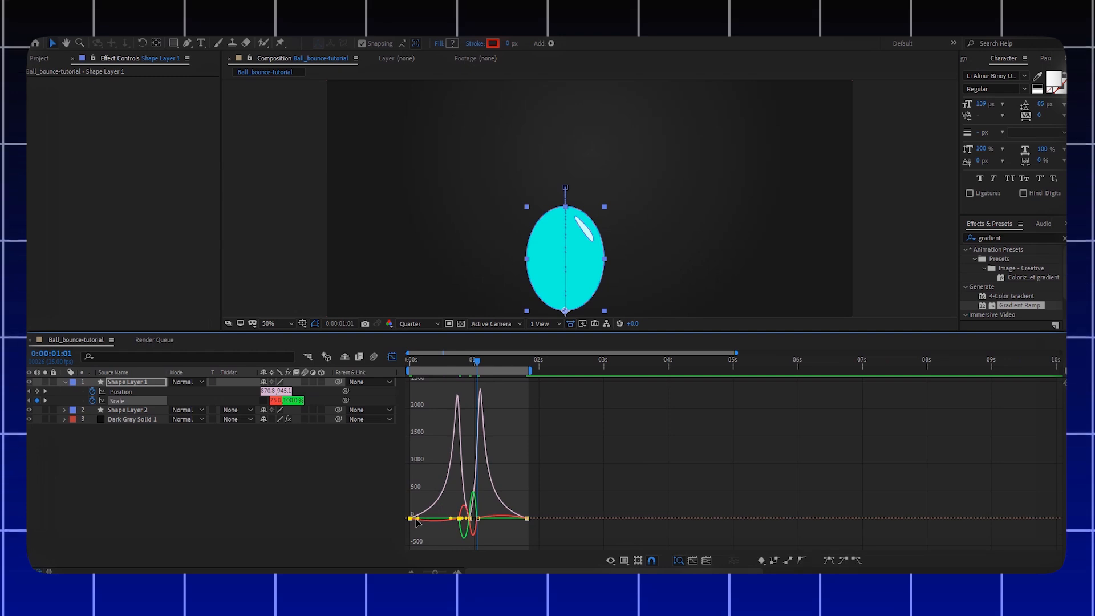
left_click(437, 520)
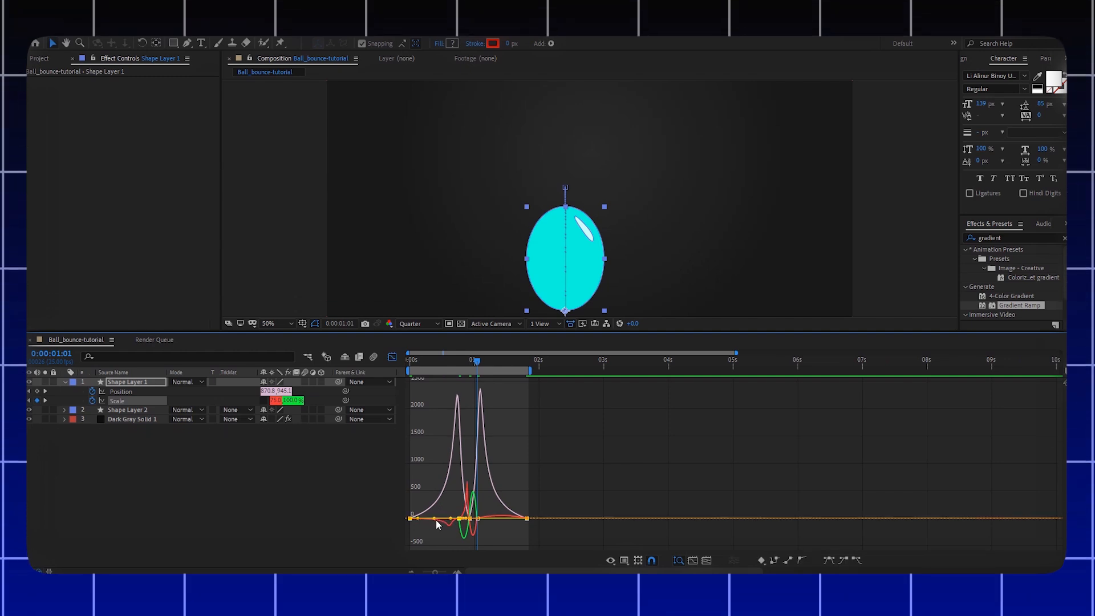
left_click(526, 519)
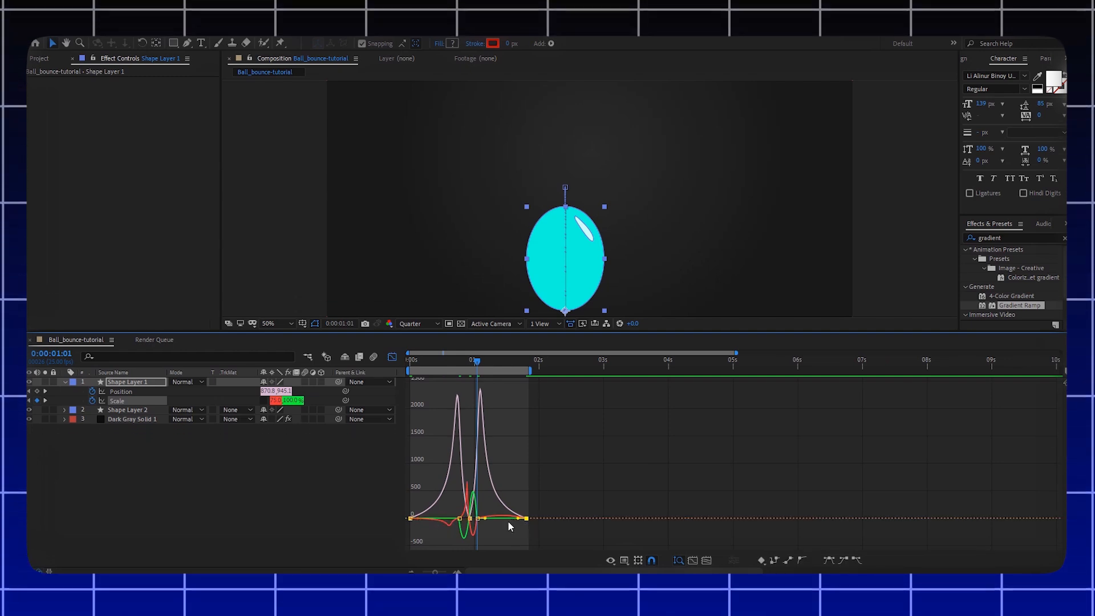
left_click(460, 518)
mouse_move(468, 520)
left_mouse_down()
mouse_move(484, 523)
mouse_move(472, 520)
left_mouse_up()
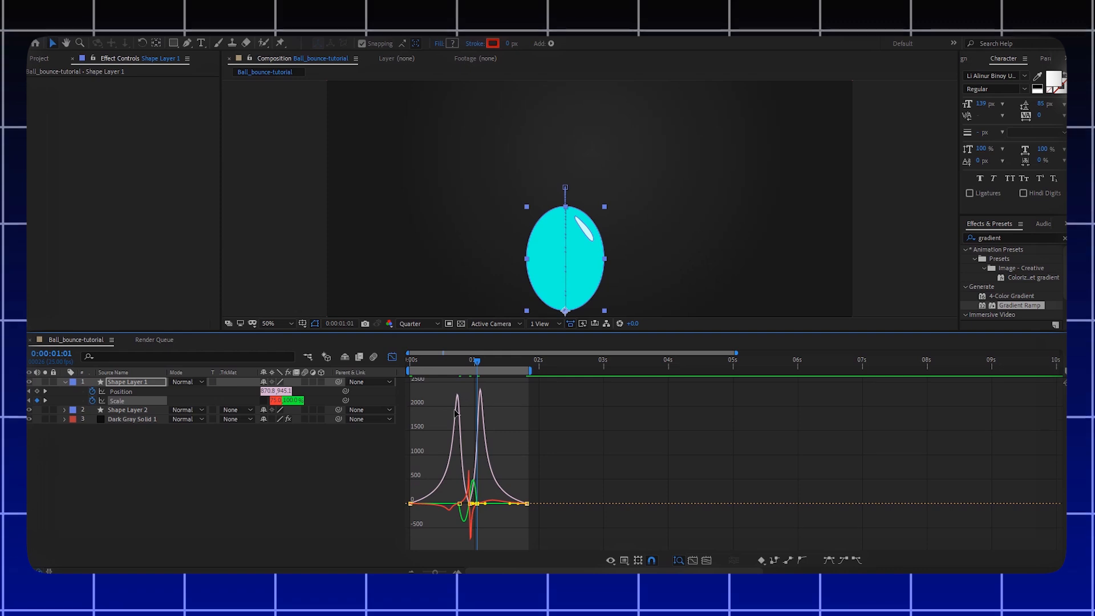
left_click(392, 356)
Step: Play back the bounce to review the eased squash and stretch, stopping around the ground impact
left_click(576, 451)
key("space")
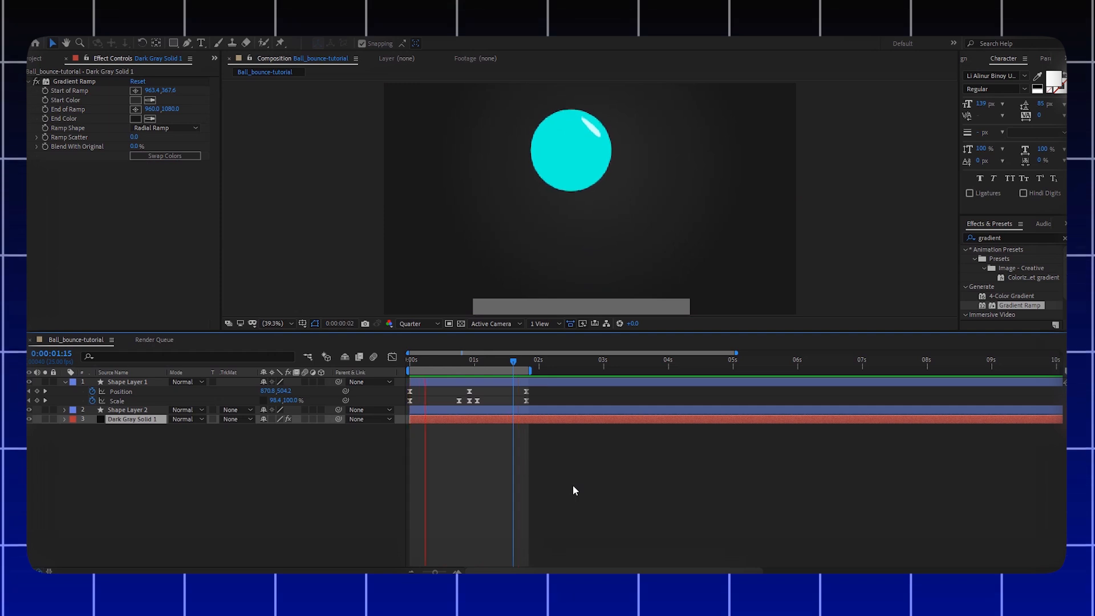
key("space")
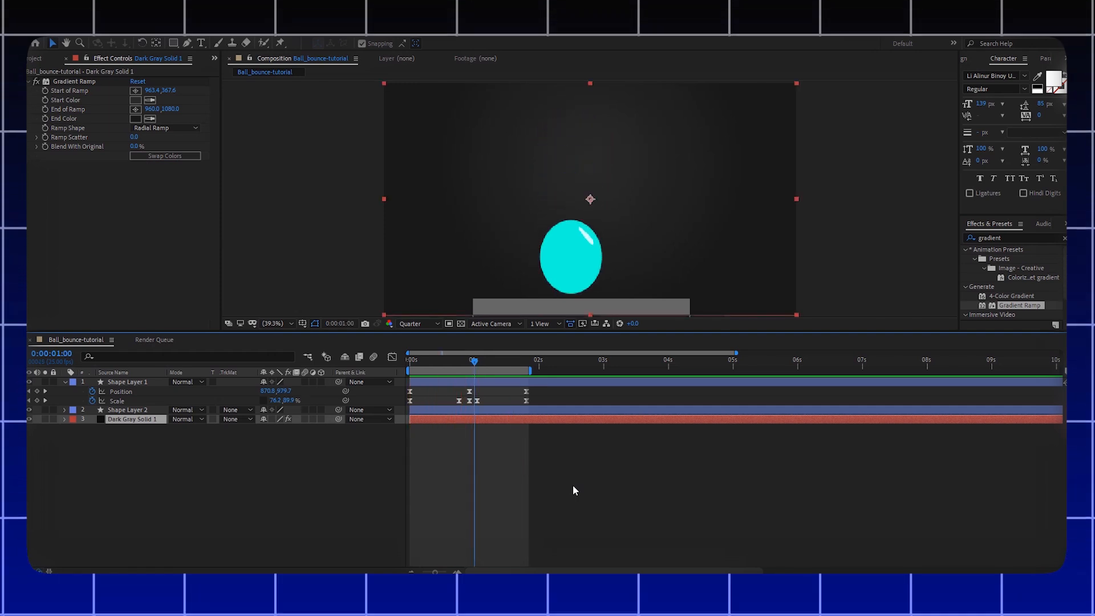